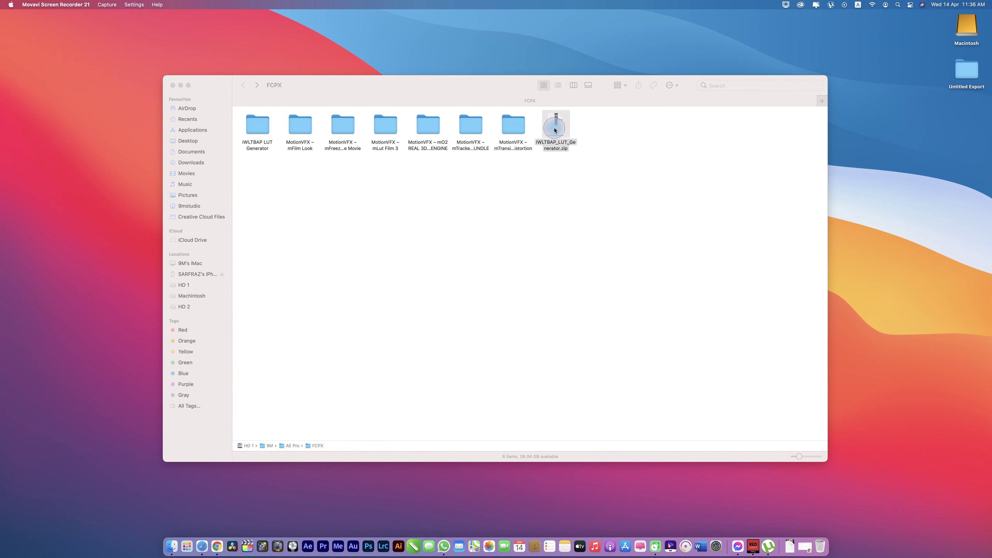
- Unzip the LUT Generator download and open IWLTBAP LUT Generator 2 > LUT Generator (Mac) to the .dmg
double_click(555, 131)
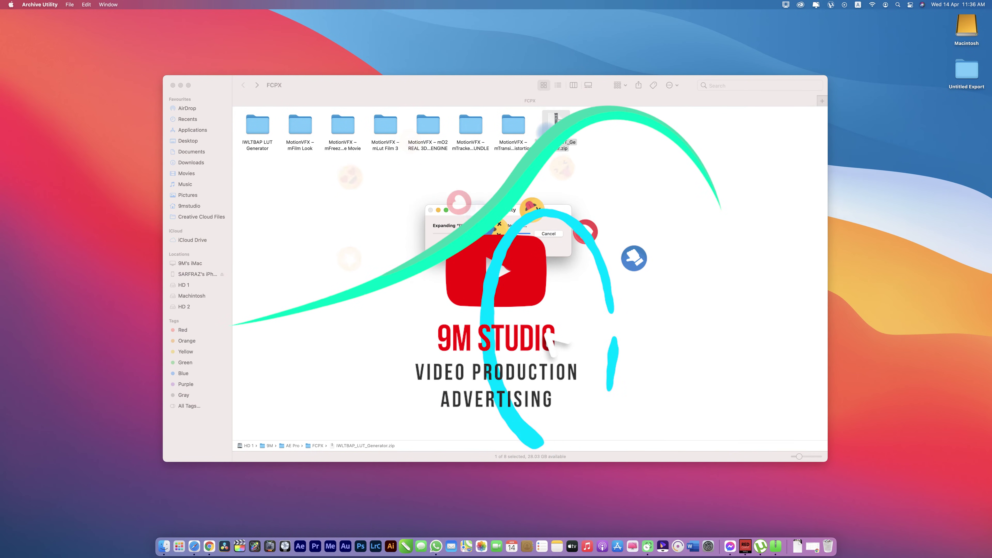
click(323, 142)
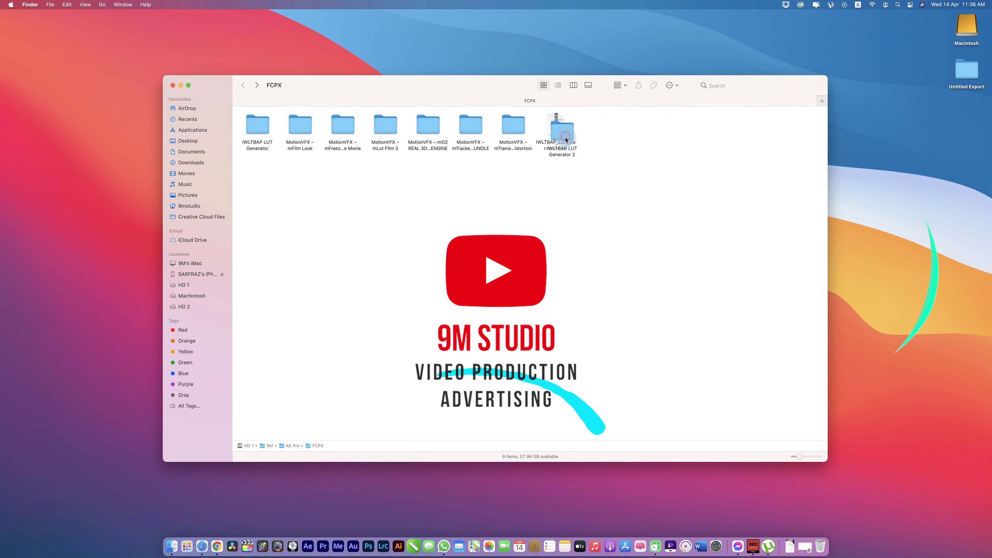
drag(562, 132, 514, 214)
double_click(514, 214)
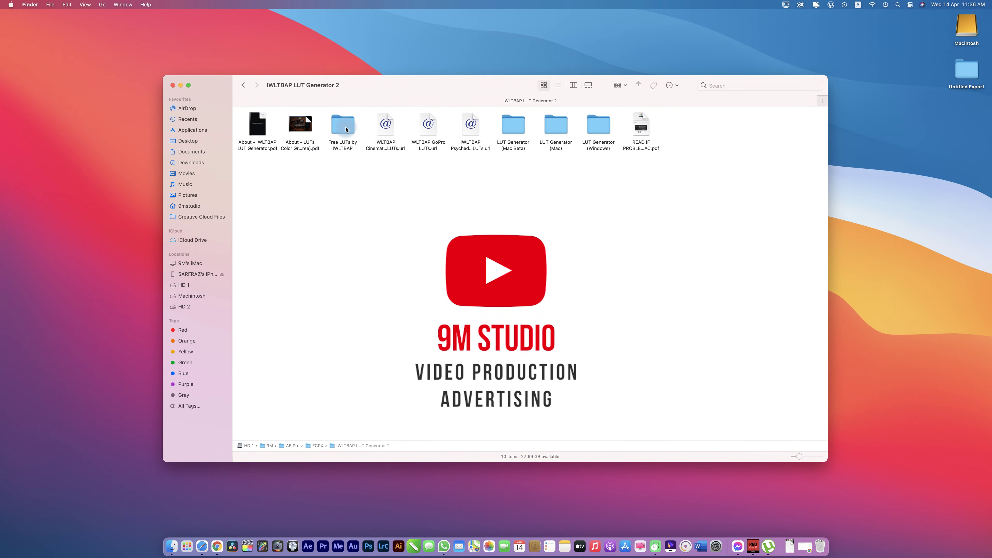
click(557, 131)
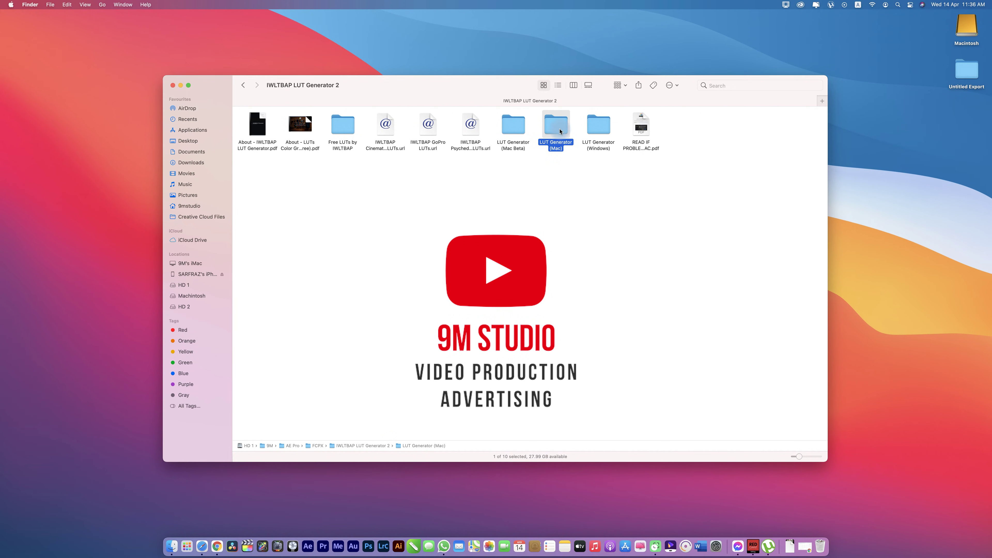
double_click(559, 129)
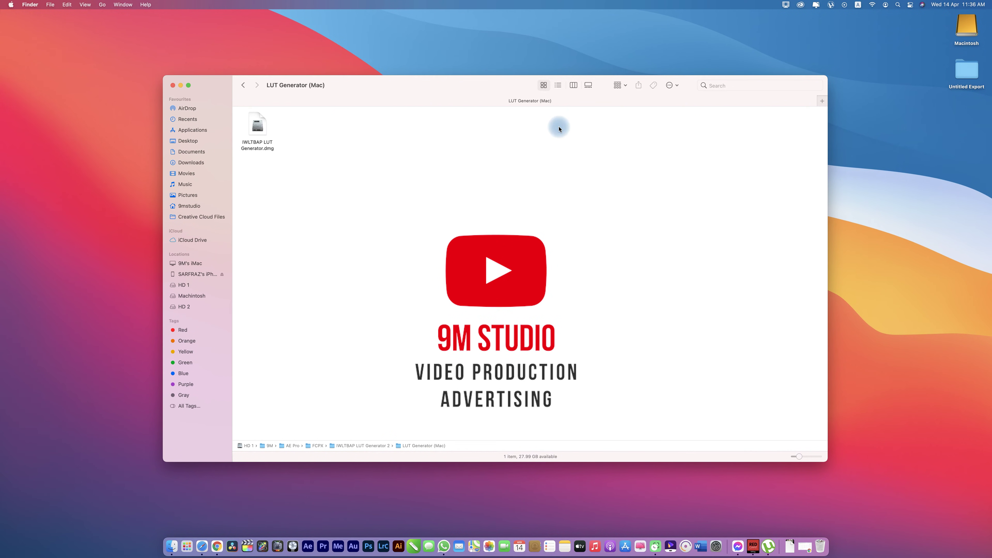
click(260, 134)
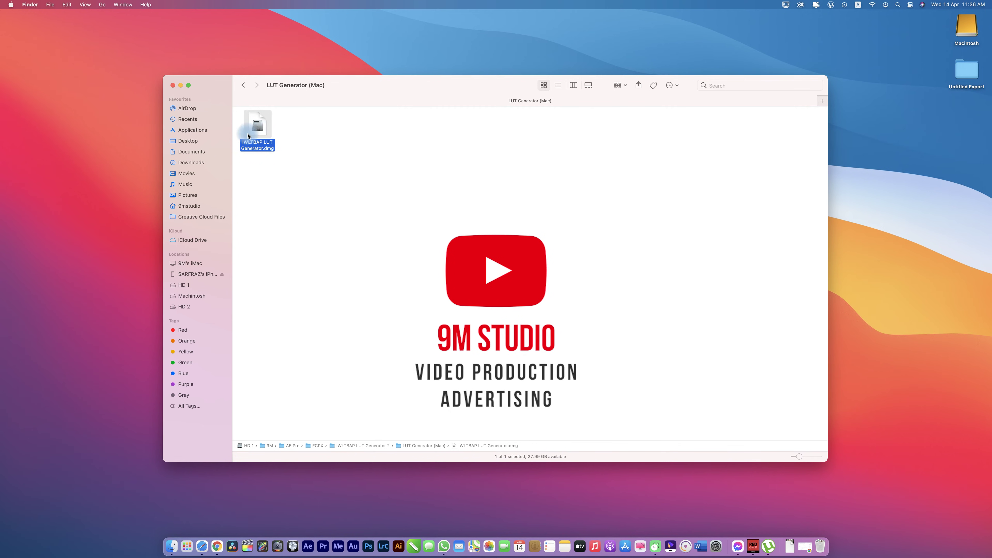
- Mount IWLTBAP LUT Generator.dmg, copy the app into Applications, and view the Applications folder
double_click(248, 136)
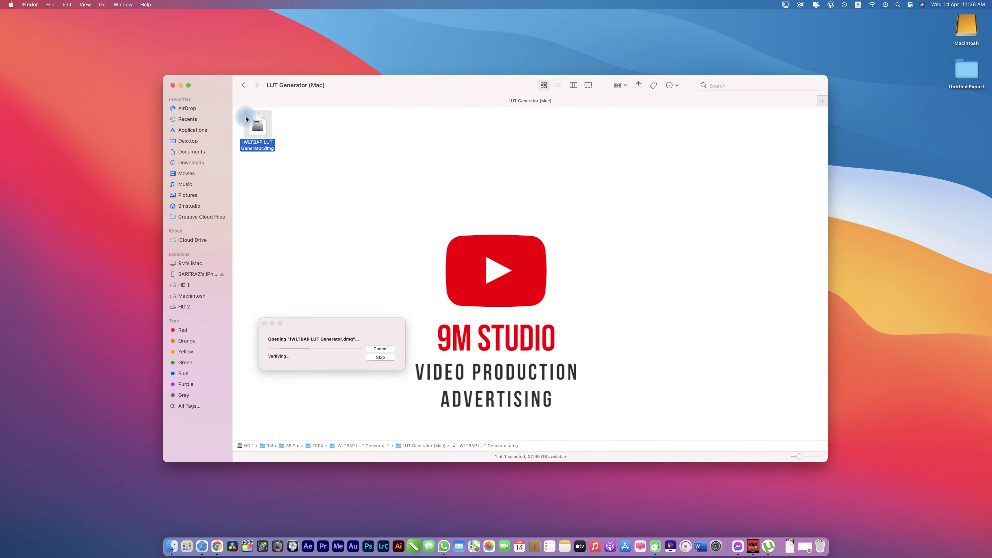
click(243, 85)
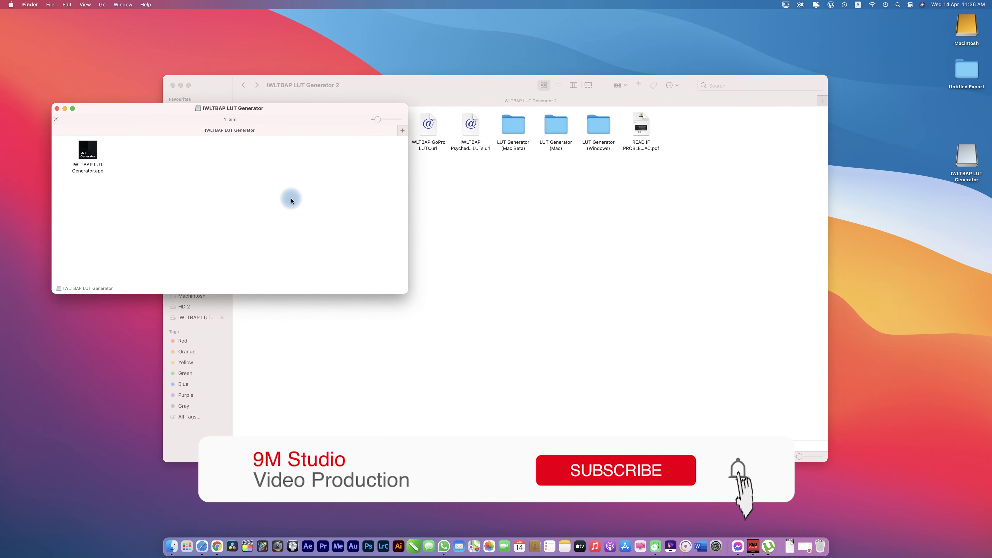
click(94, 155)
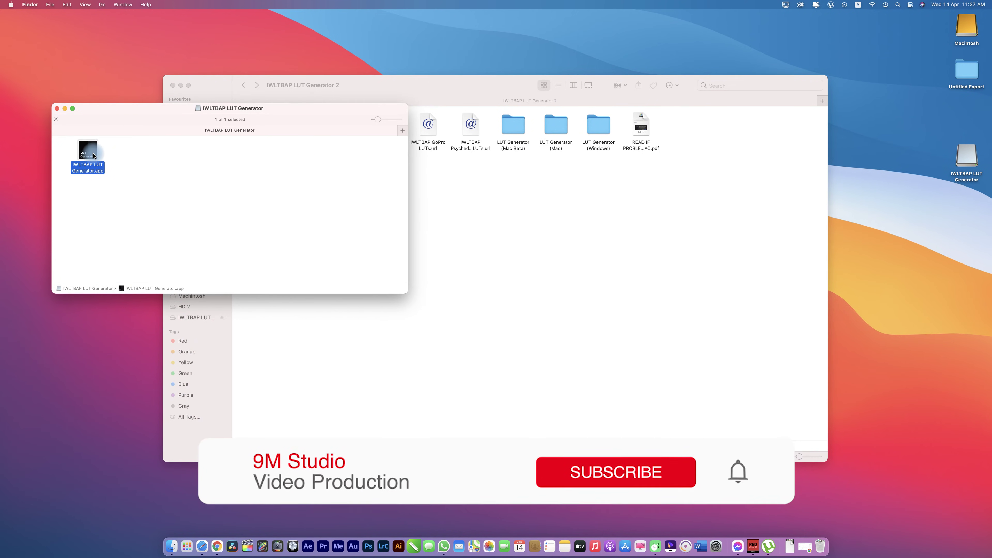
drag(97, 110, 475, 205)
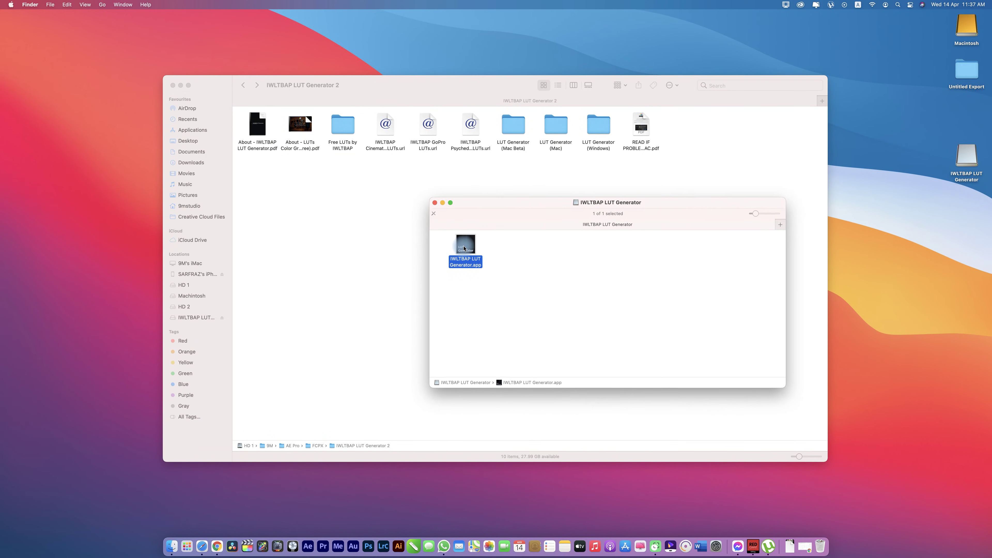
drag(464, 249, 211, 178)
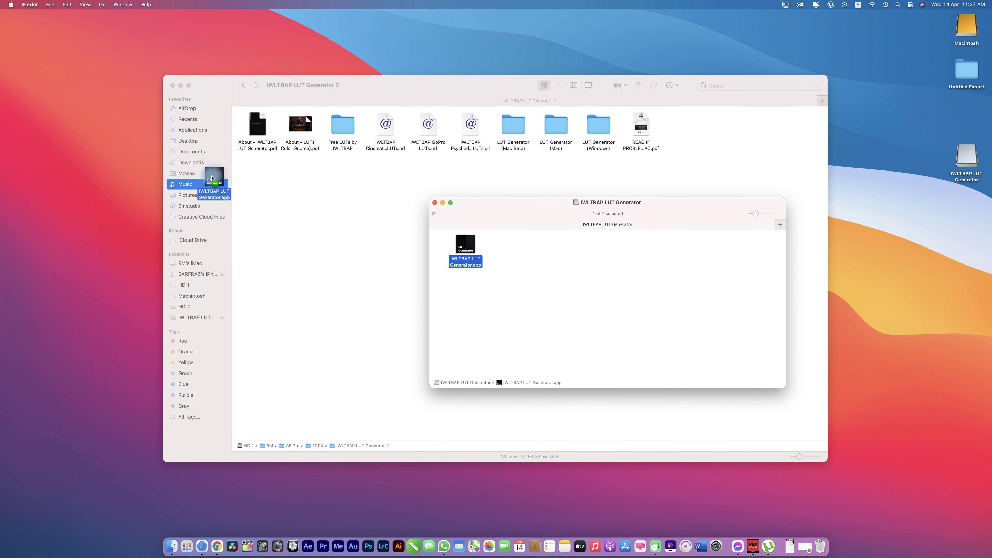
drag(211, 178, 196, 134)
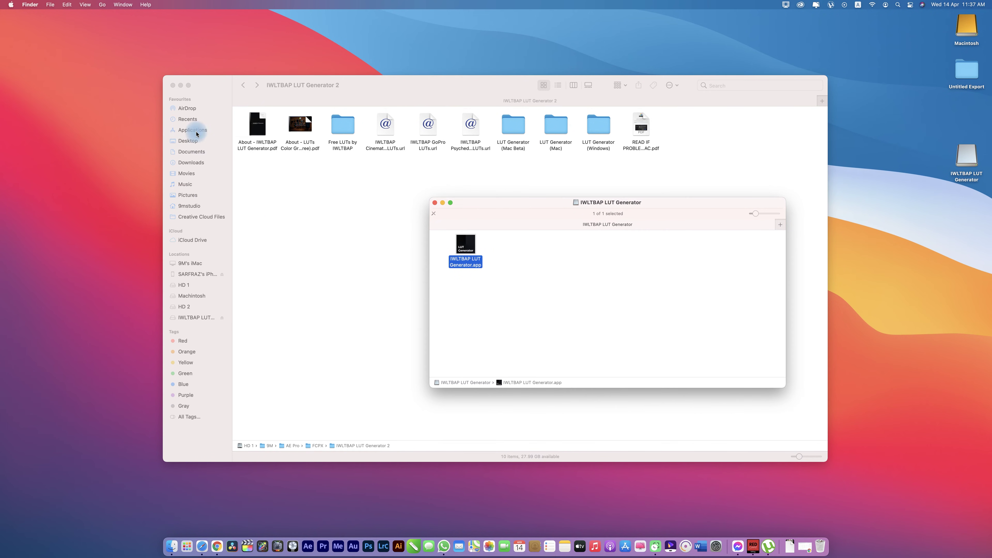
click(197, 131)
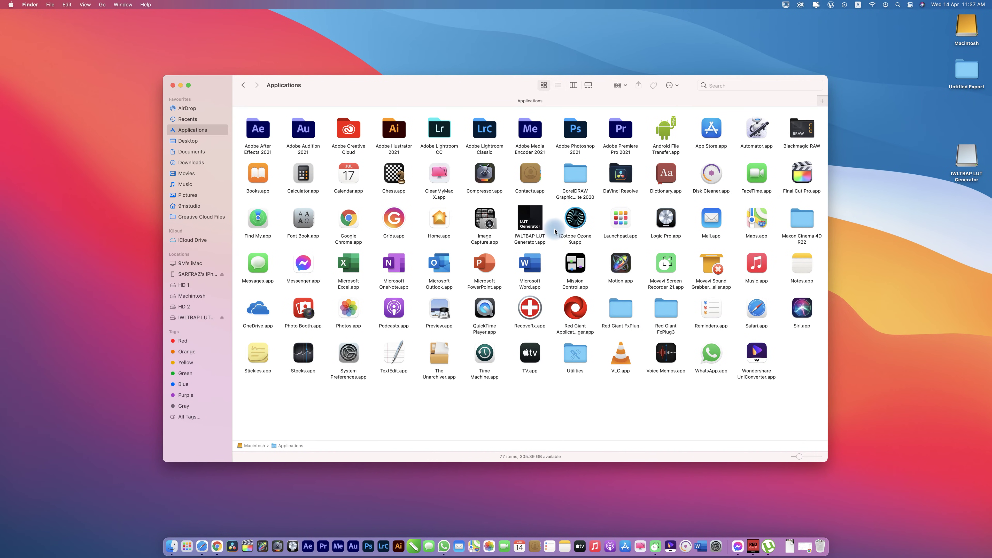
- Add IWLTBAP LUT Generator to the Dock, go back to the LUT Generator 2 folder, and close the volume window
click(531, 218)
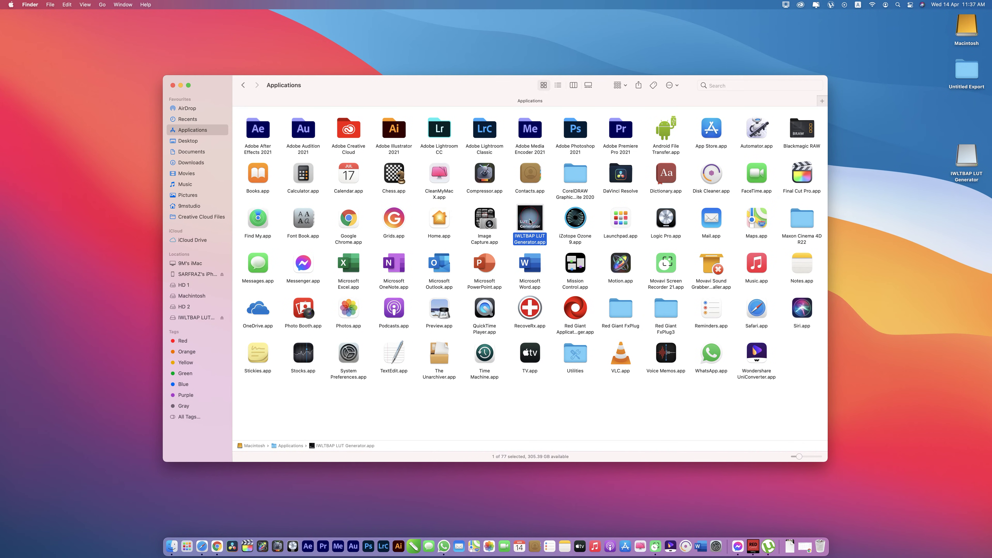
drag(531, 221, 723, 549)
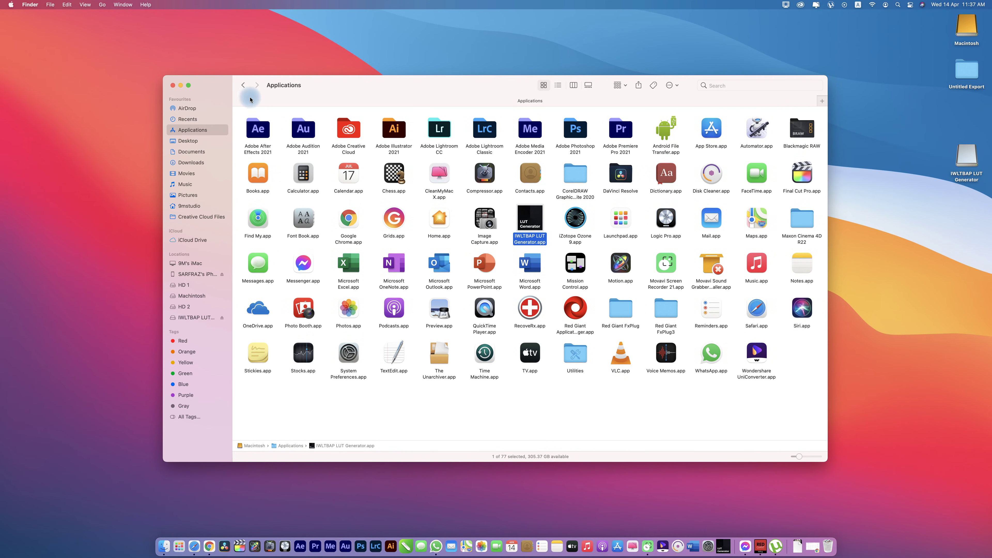
click(244, 86)
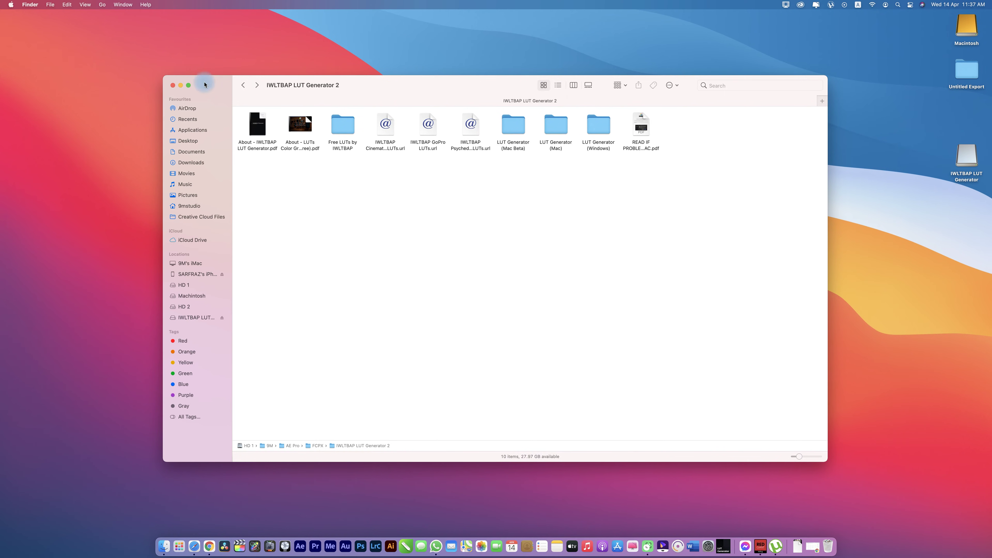
drag(213, 82, 123, 92)
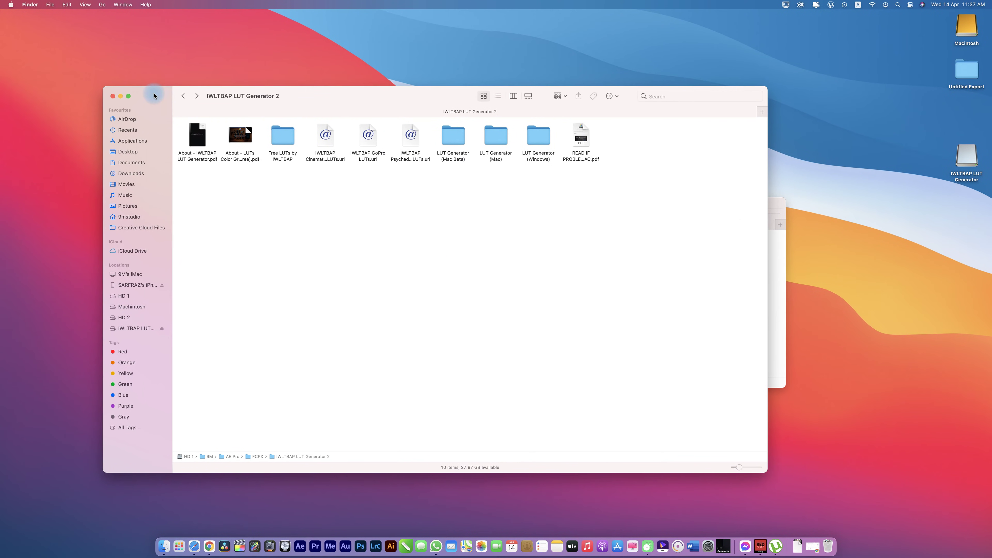
click(780, 288)
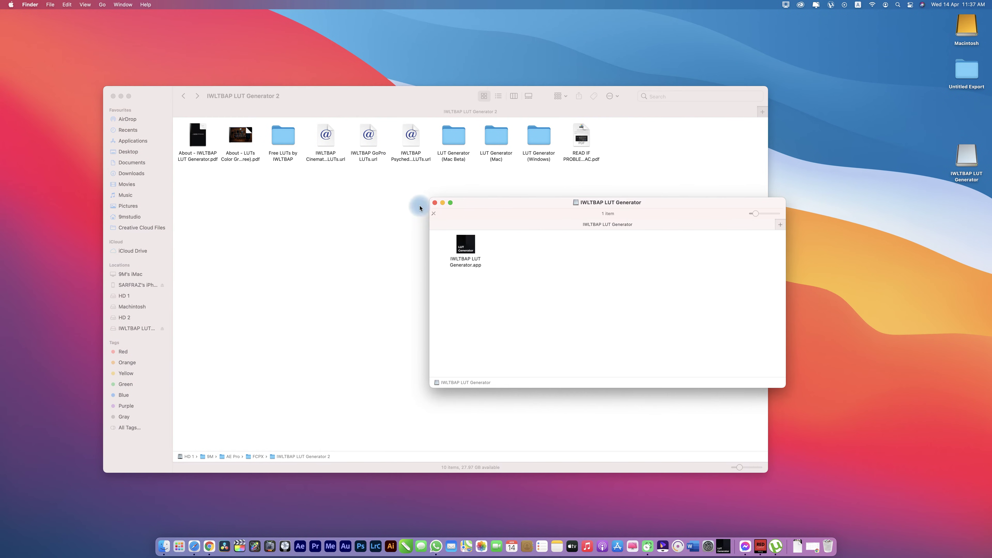
click(435, 203)
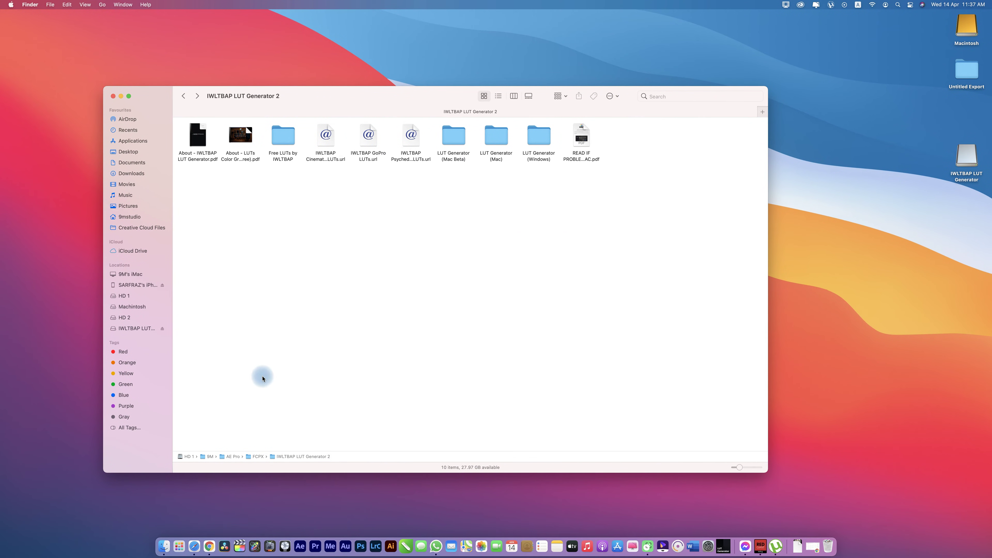
- Launch Lightroom Classic, minimise it, and allow the downloaded LUT Generator to open
click(370, 548)
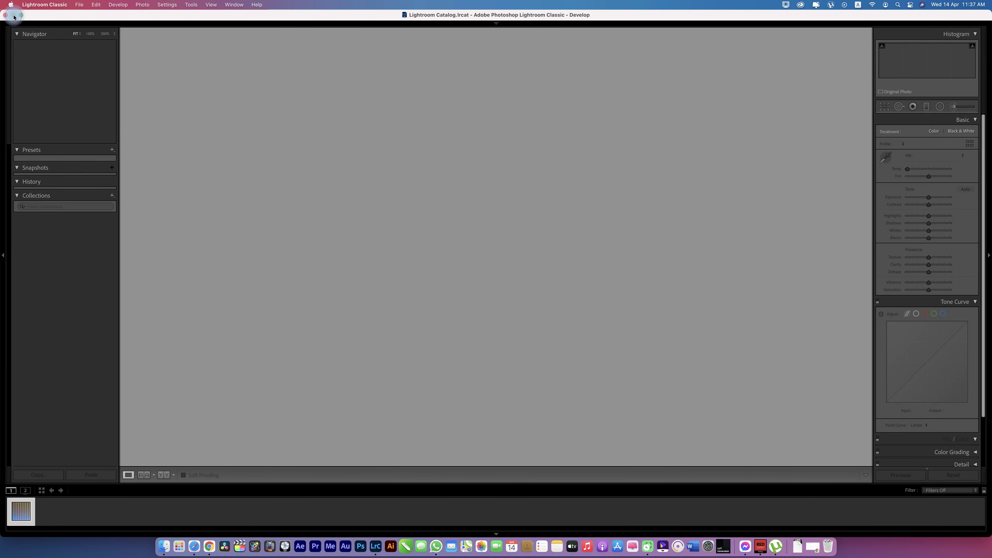
click(13, 15)
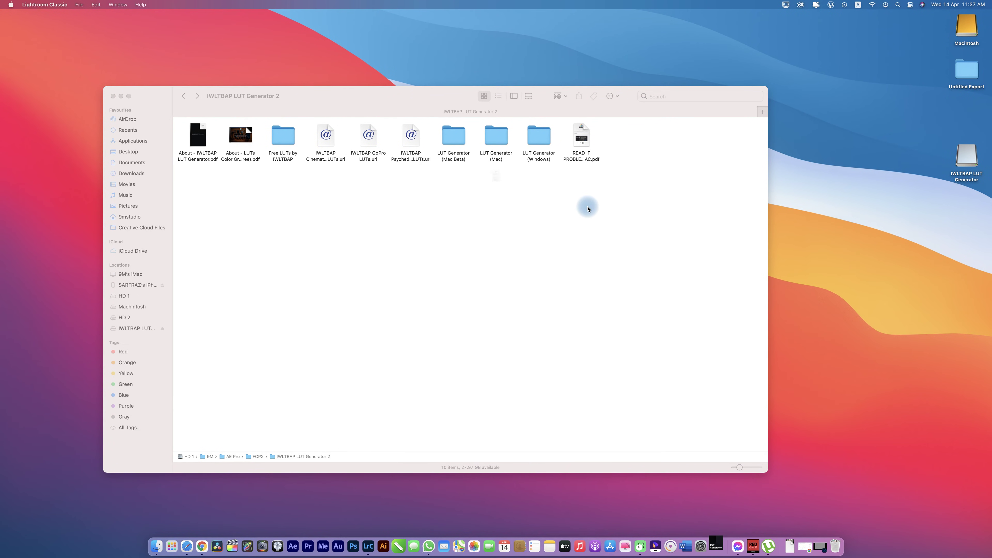
click(505, 200)
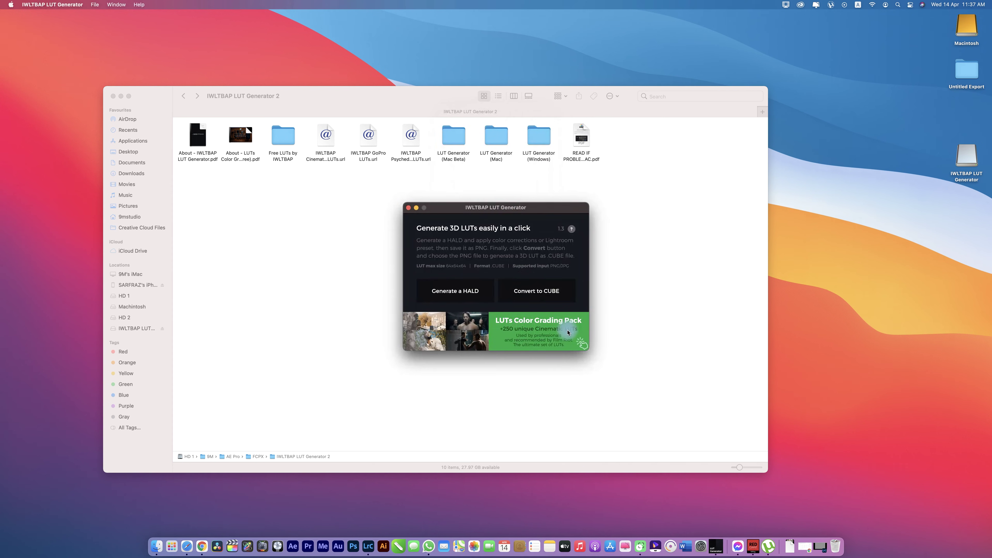
- Generate a neutral HALD saved to the Desktop as Neutral-512.png, then return to Lightroom Classic
click(462, 294)
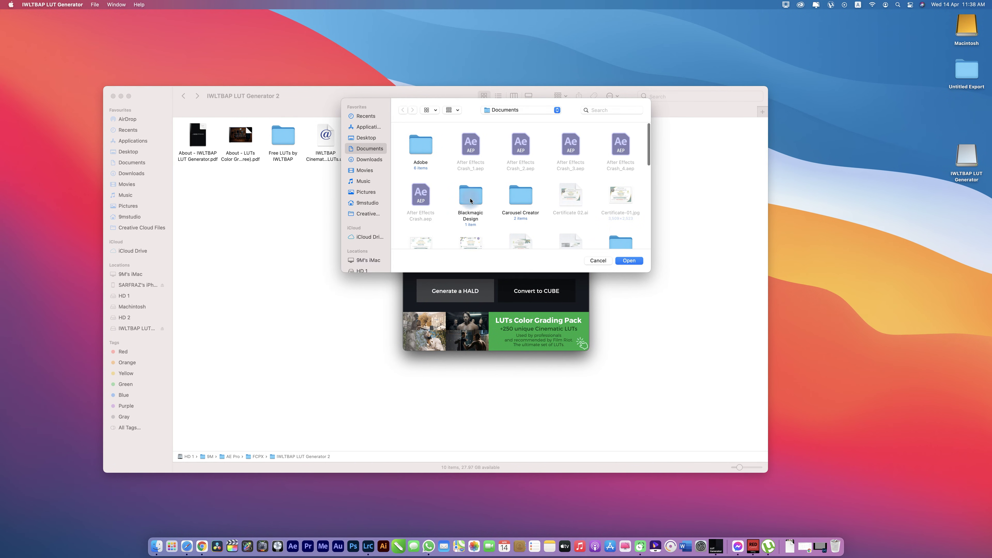
click(360, 139)
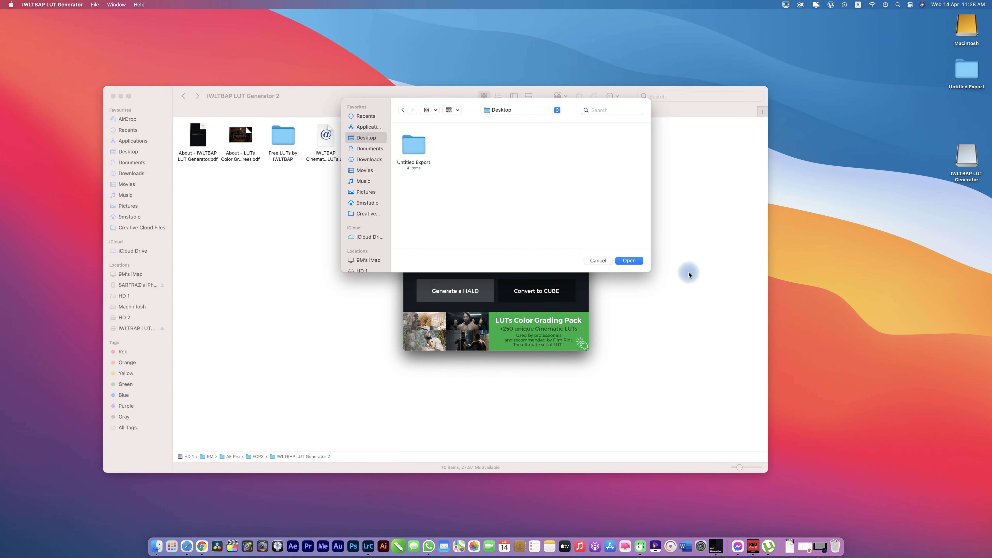
click(635, 263)
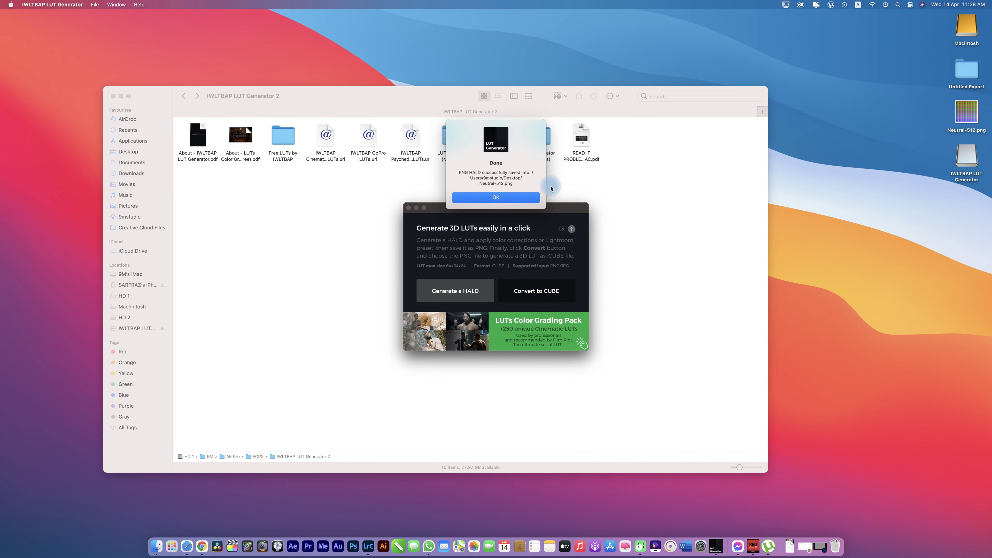
click(510, 191)
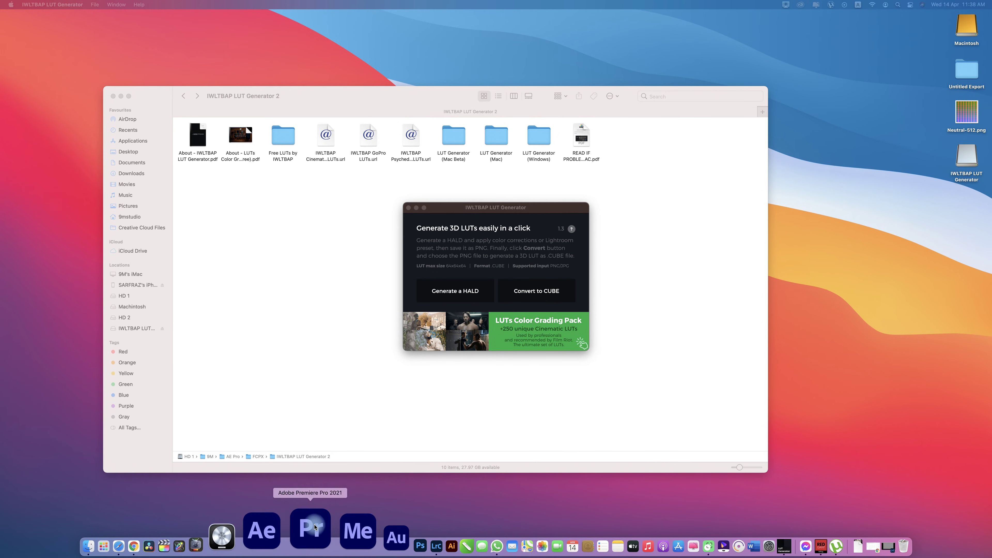
click(300, 546)
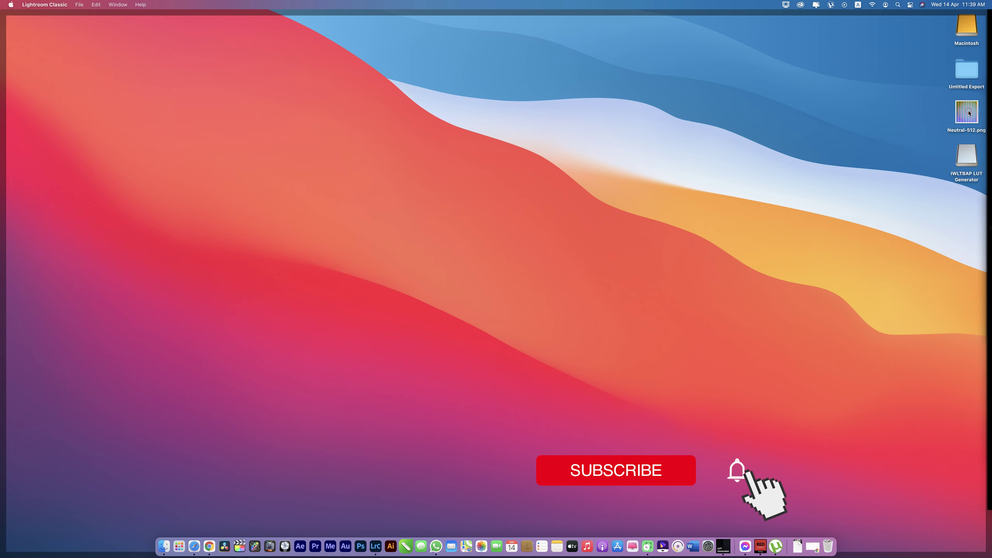
- Drag Neutral-512.png from the Desktop into Lightroom's Import window
mouse_move(966, 114)
mouse_down()
mouse_move(267, 352)
mouse_move(288, 330)
mouse_up()
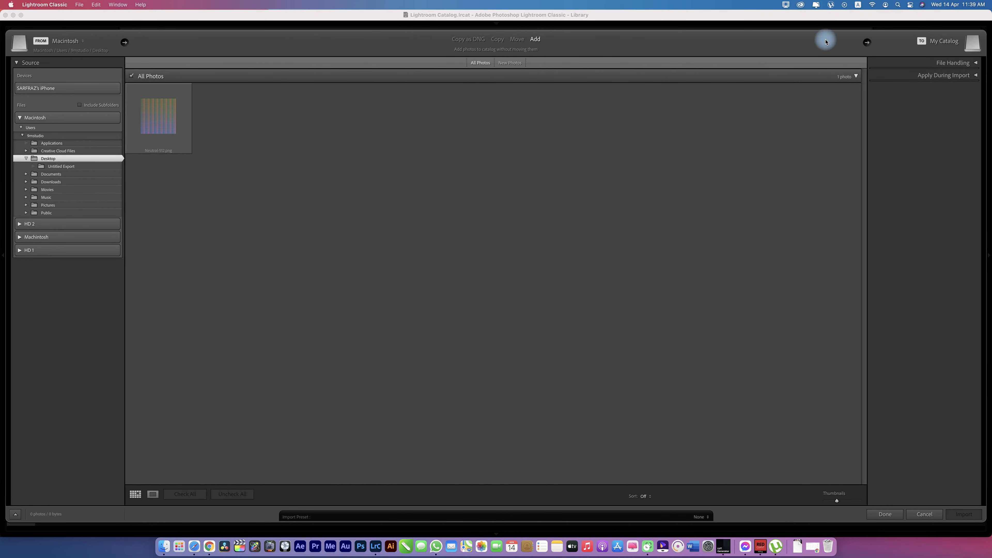
click(886, 514)
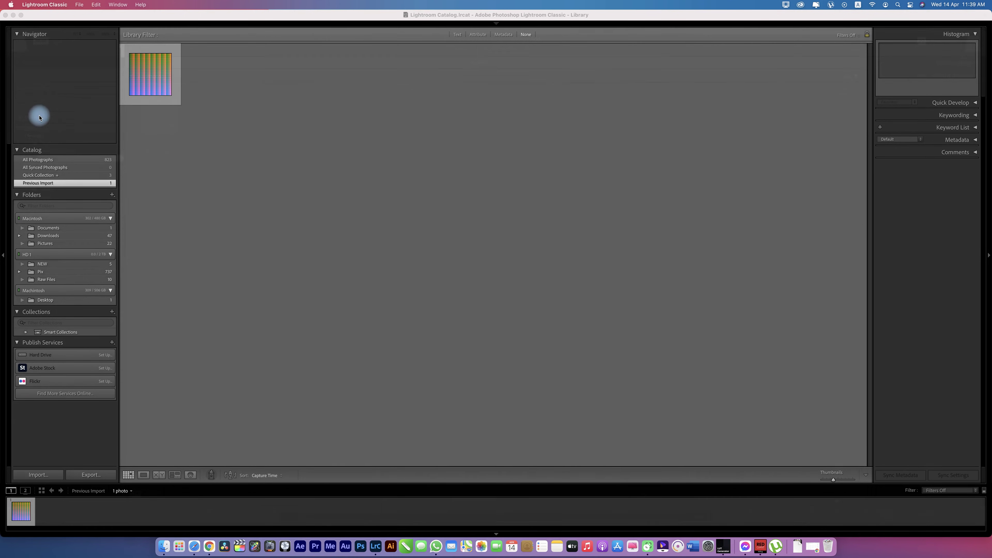
click(154, 80)
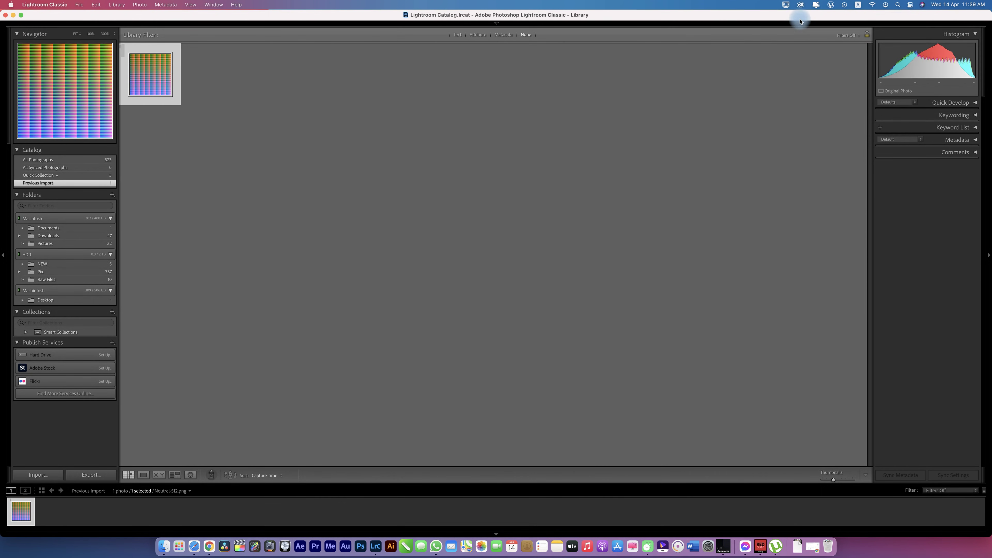
click(788, 36)
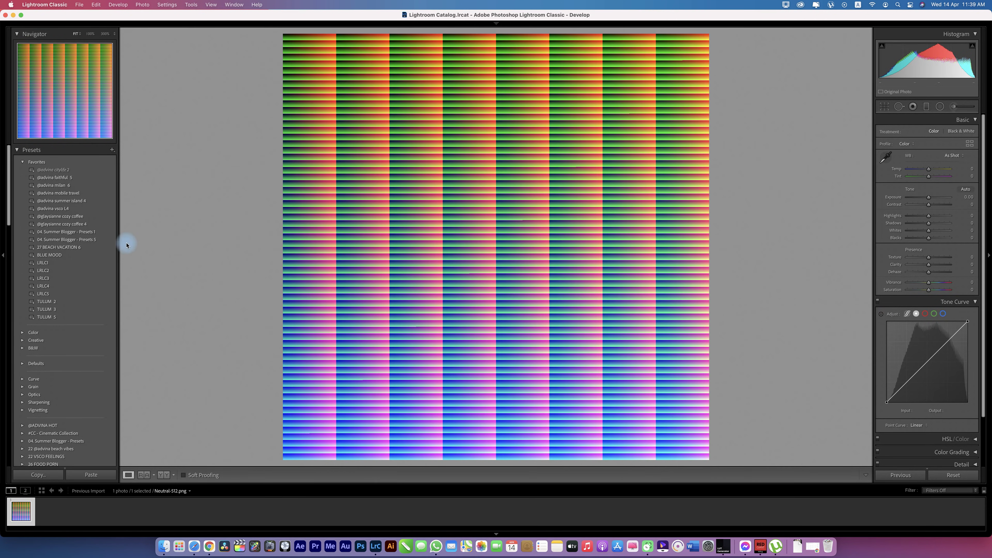
click(54, 171)
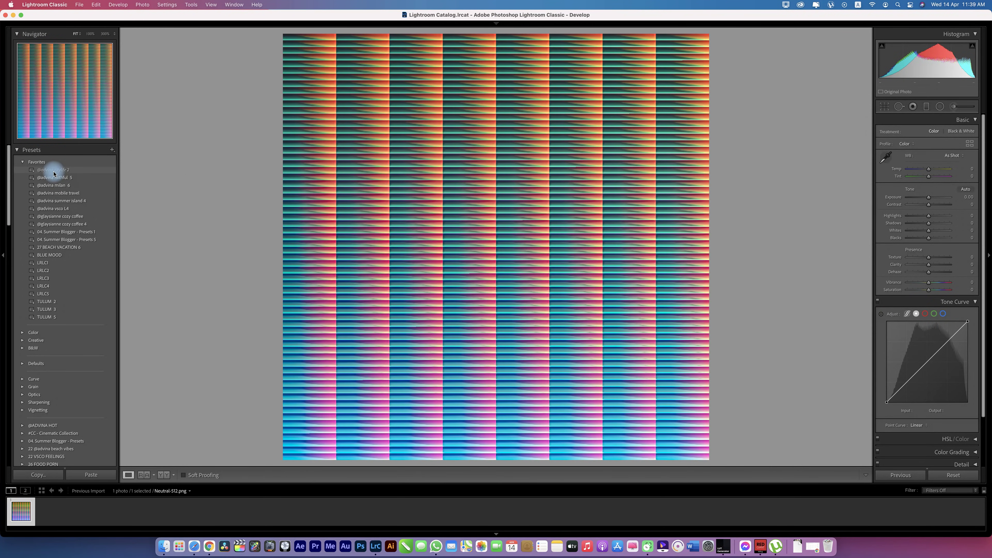
click(54, 170)
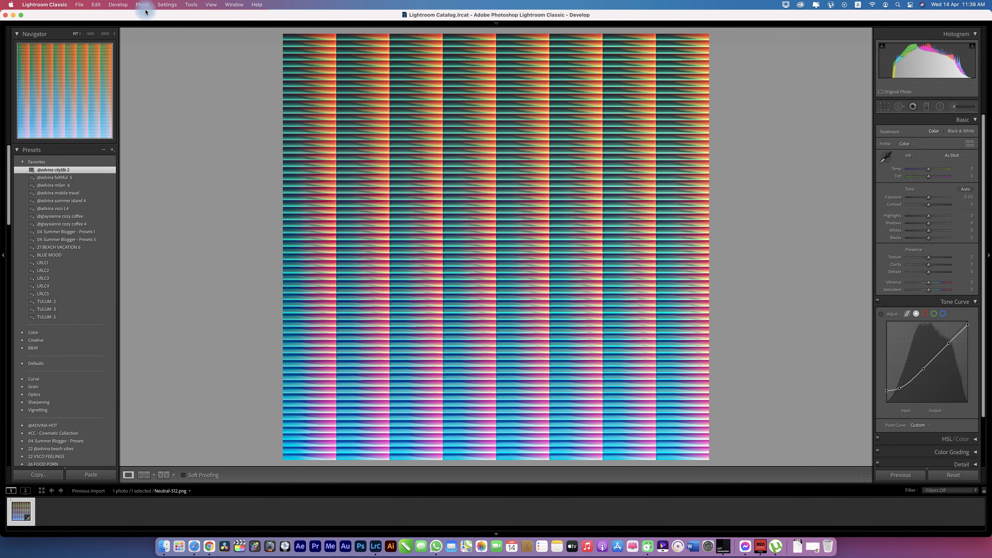
- Start a File > Export of the graded HALD with Export To set to Desktop
click(78, 4)
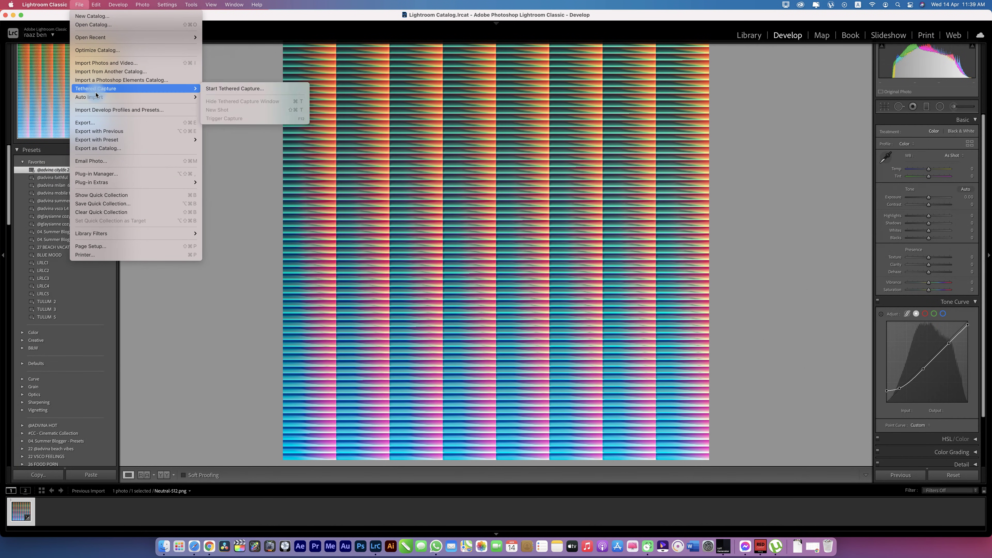
click(154, 123)
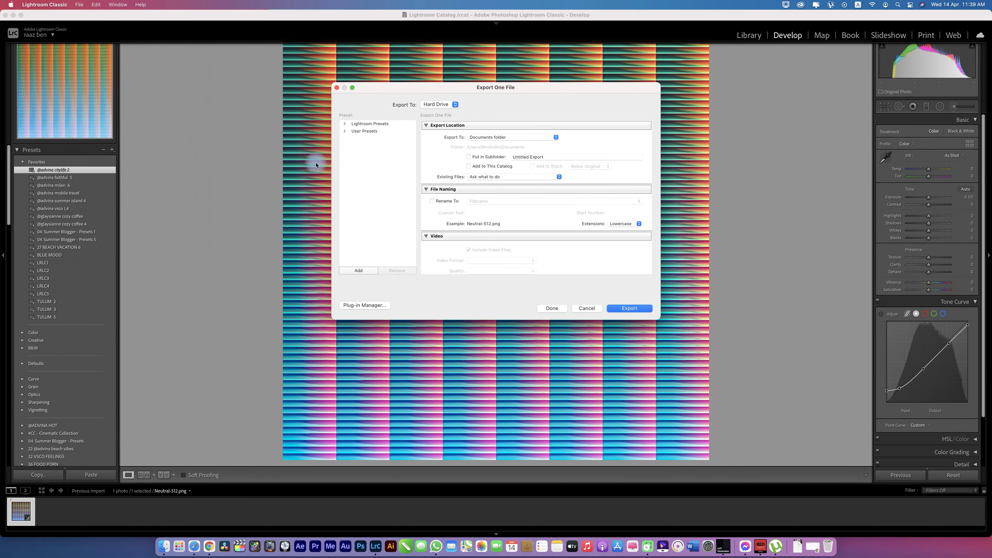
click(501, 138)
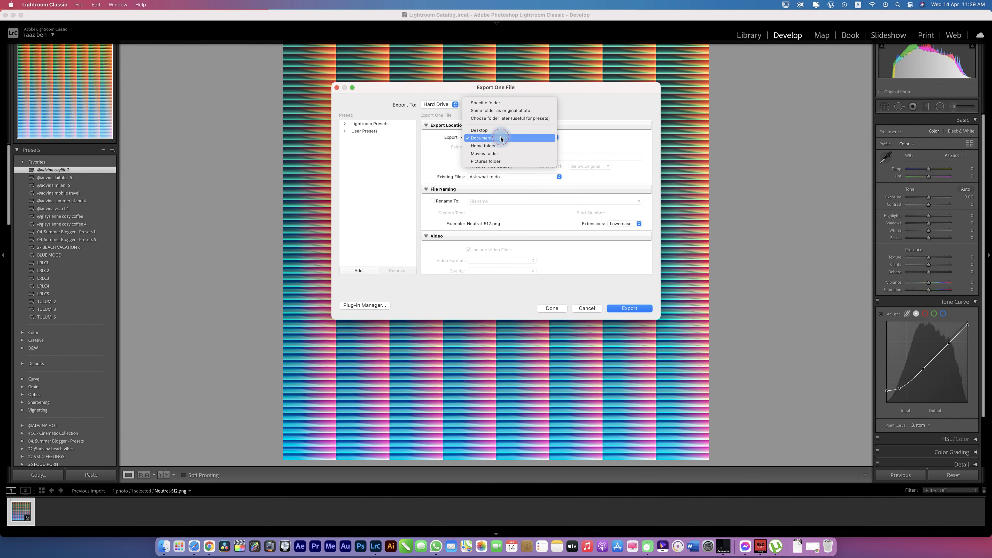
click(496, 131)
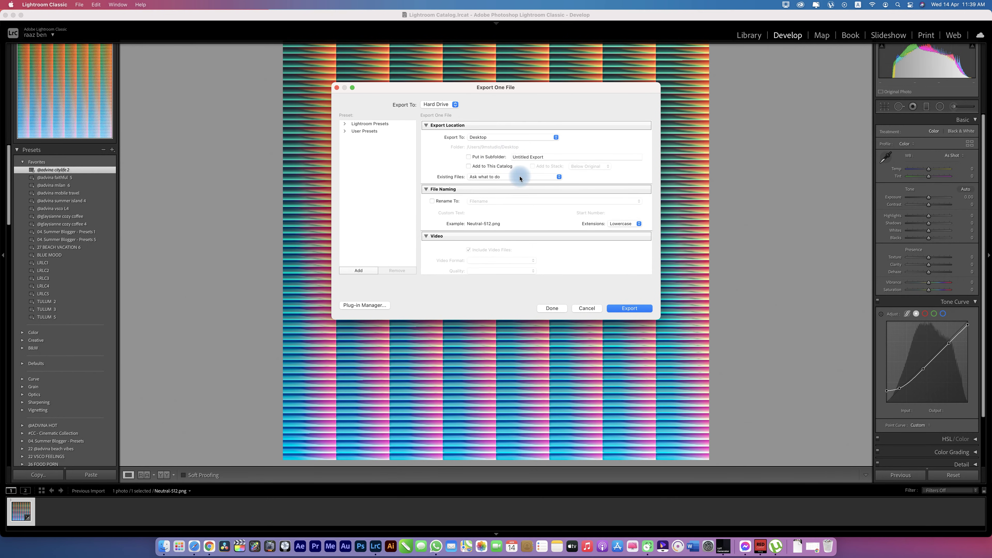
click(564, 156)
text(Lut)
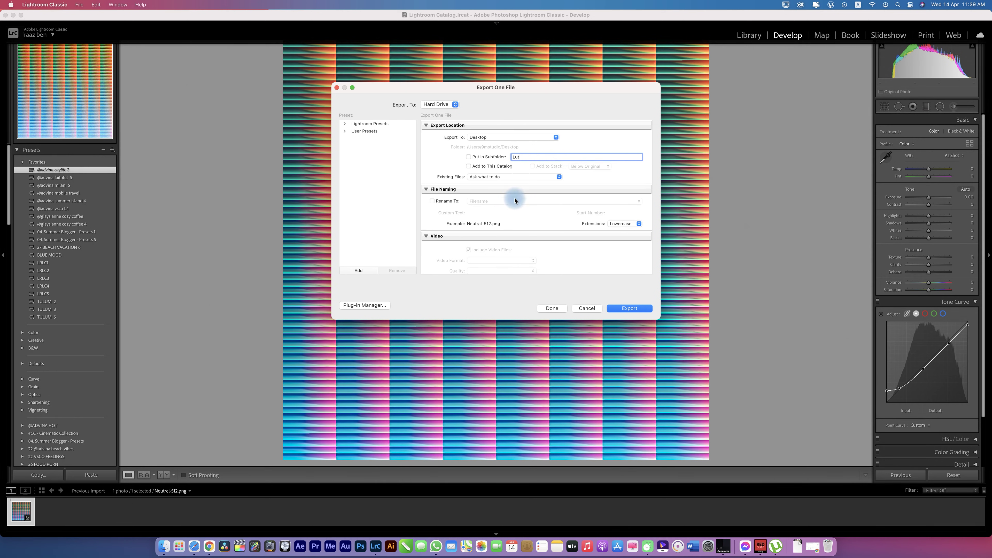
scroll(516, 207, down, 3)
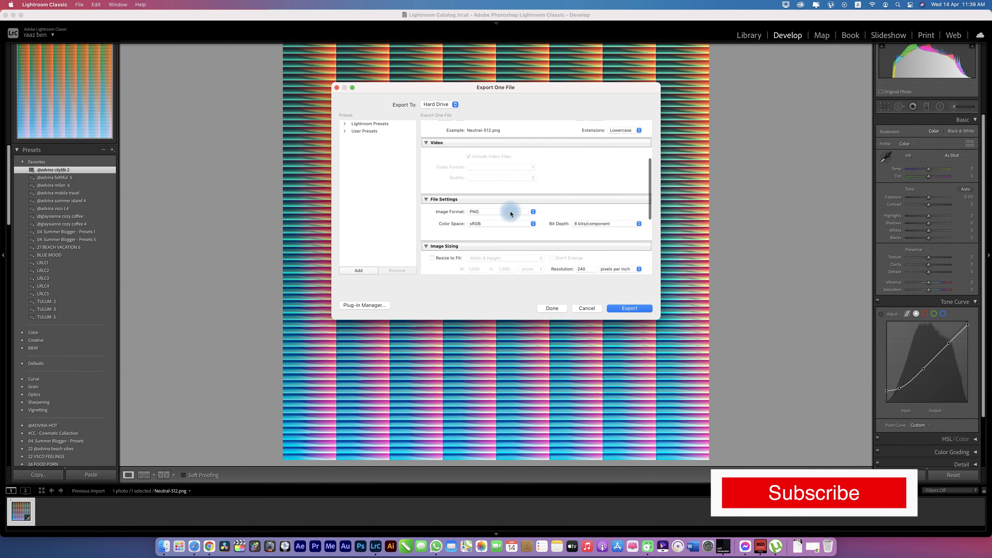
- Keep PNG as the format and export, overwriting the existing Neutral-512.png on the Desktop
click(479, 213)
click(479, 214)
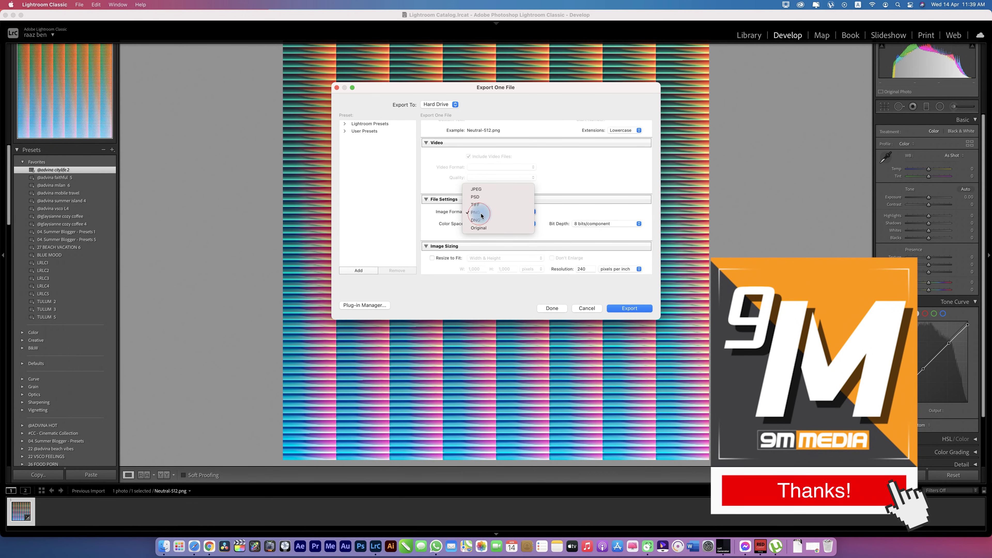
scroll(534, 223, down, 5)
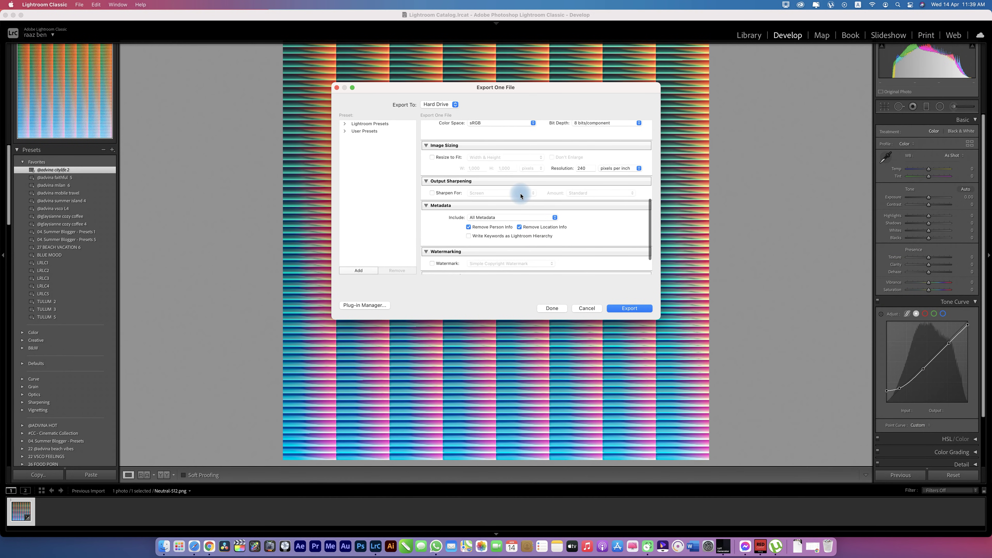
scroll(523, 188, down, 3)
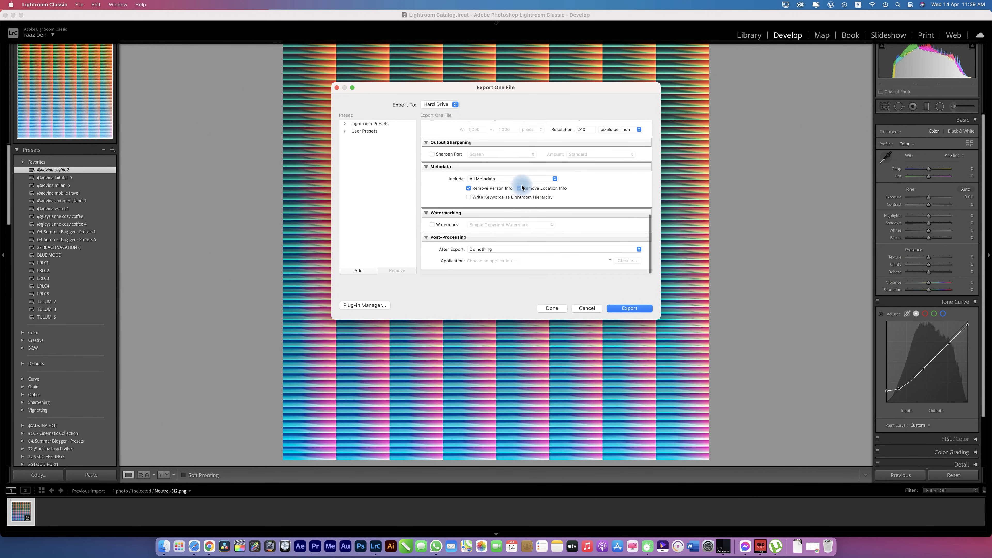
click(634, 309)
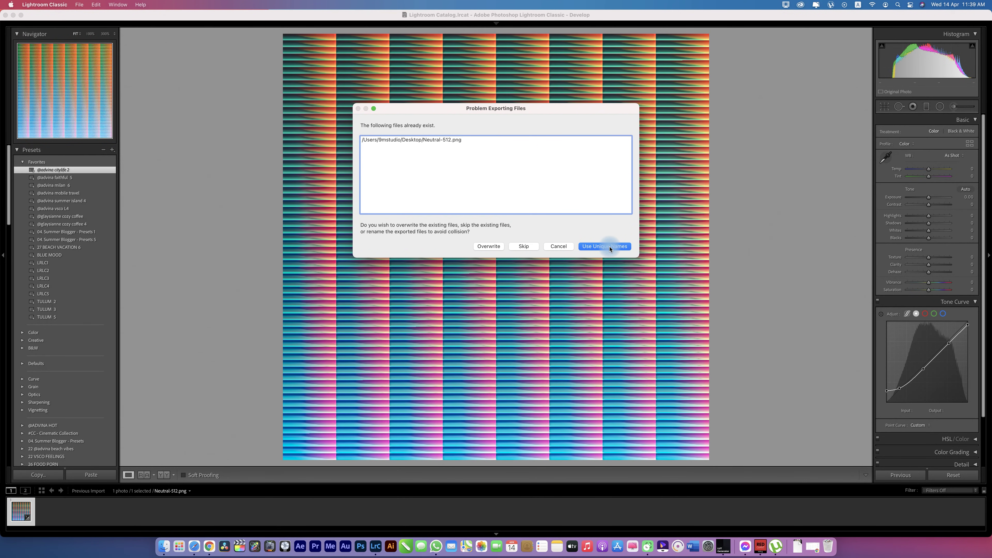
click(489, 246)
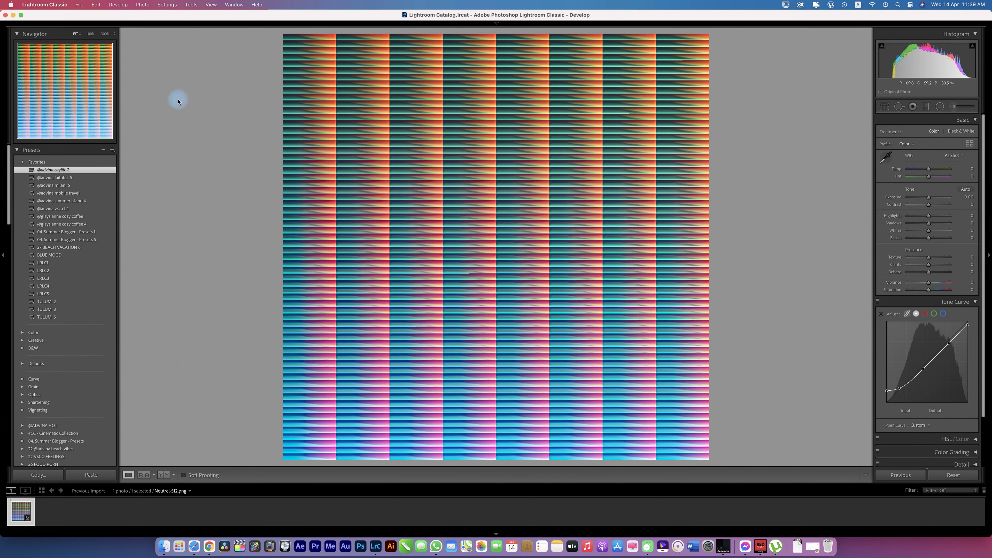
- Quit Lightroom Classic, confirming Yes, and close the LUT Generator window
mouse_move(6, 17)
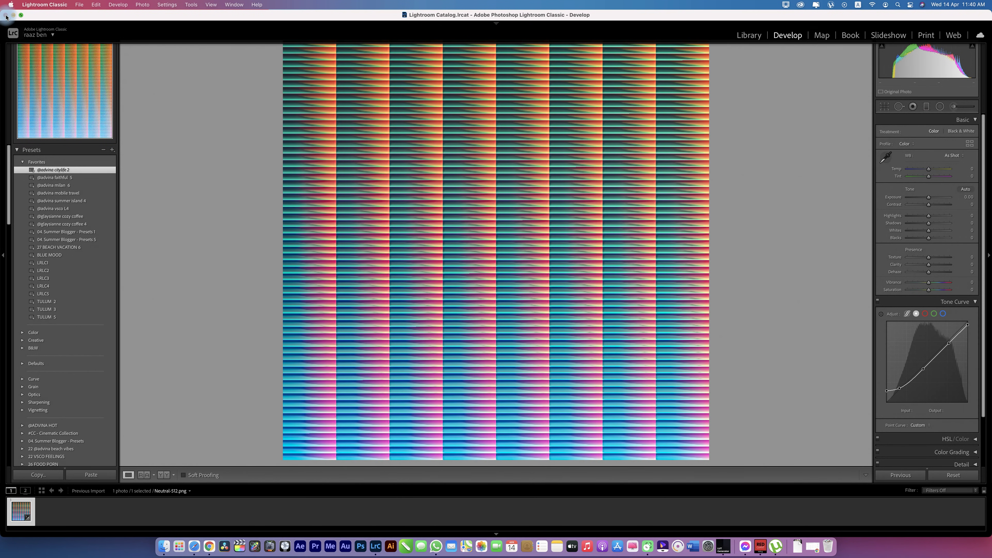
click(6, 16)
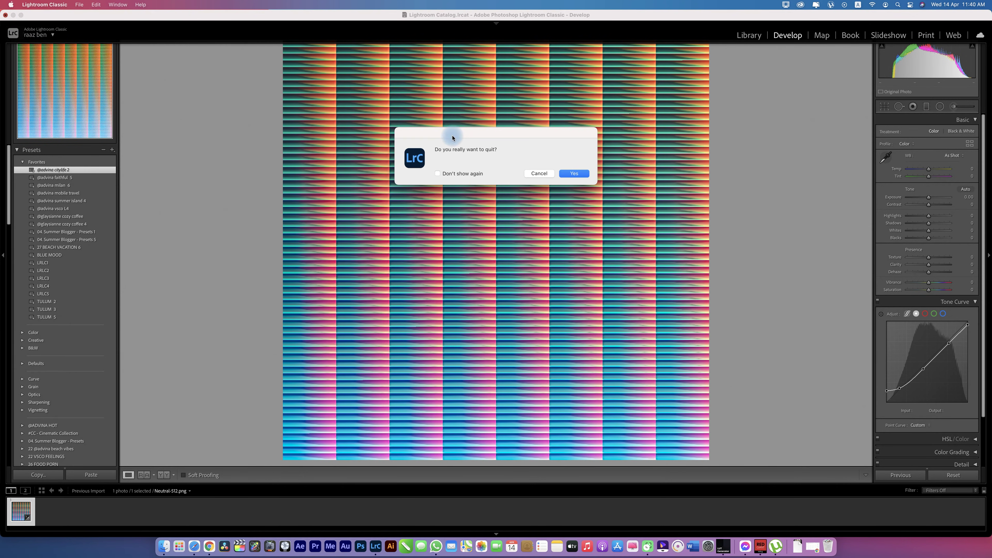
click(572, 176)
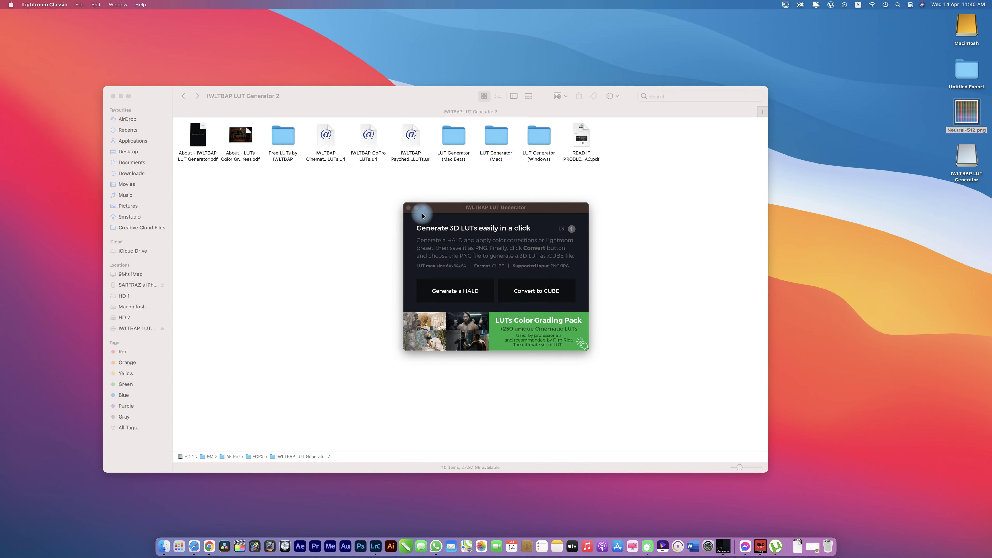
click(405, 227)
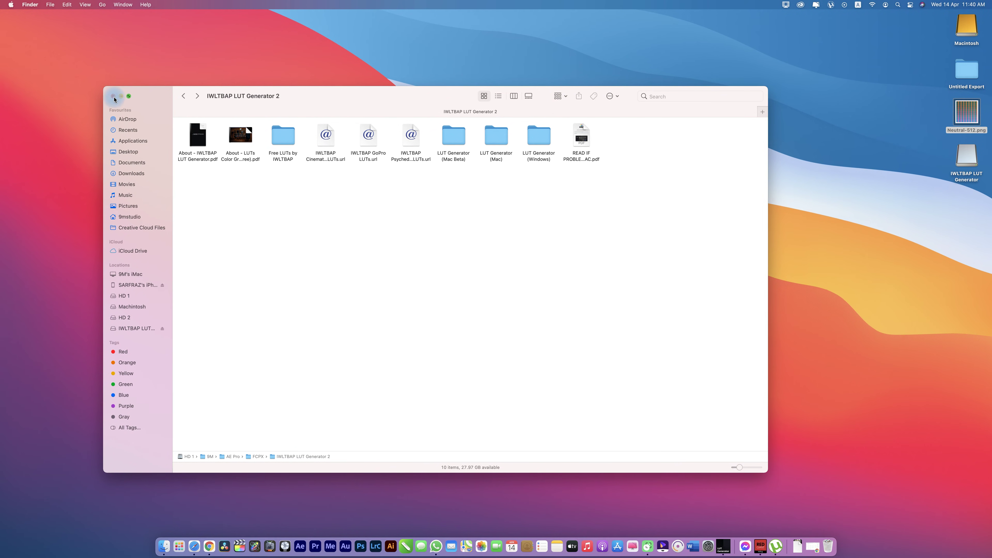
- Close the LUT Generator folder window and launch Premiere Pro from the Dock
click(114, 96)
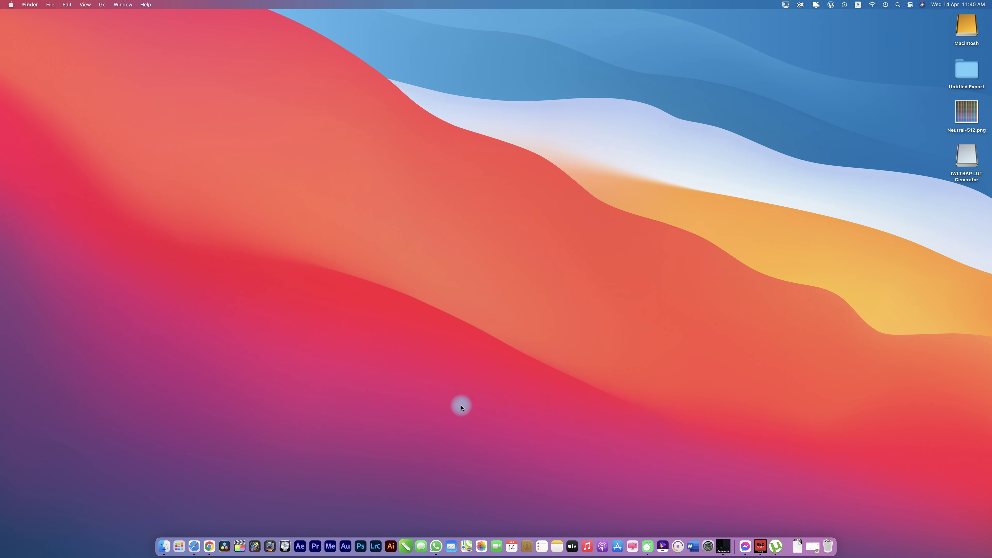
click(316, 544)
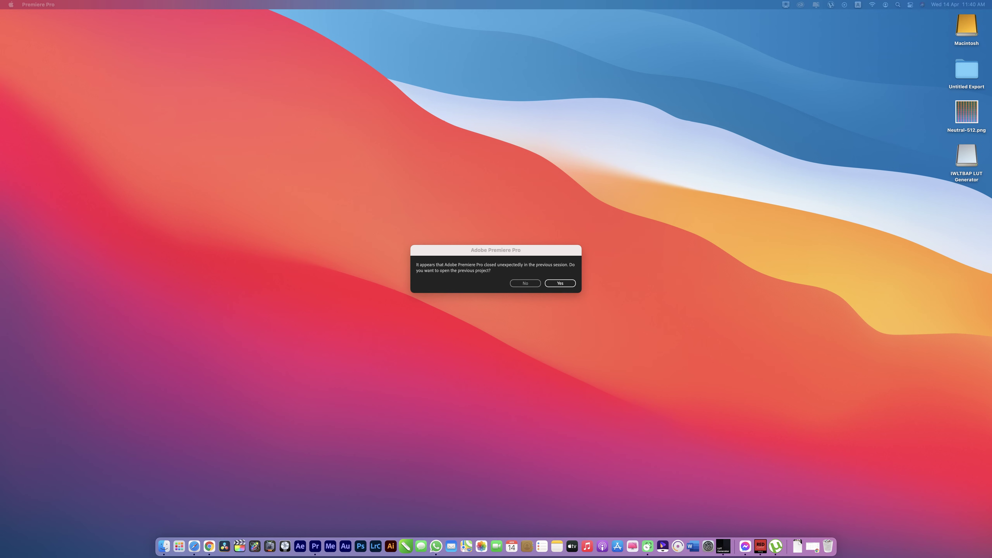
- Reopen the recovered Daily Work project after the crash, acknowledging the warning without saving a copy
click(571, 286)
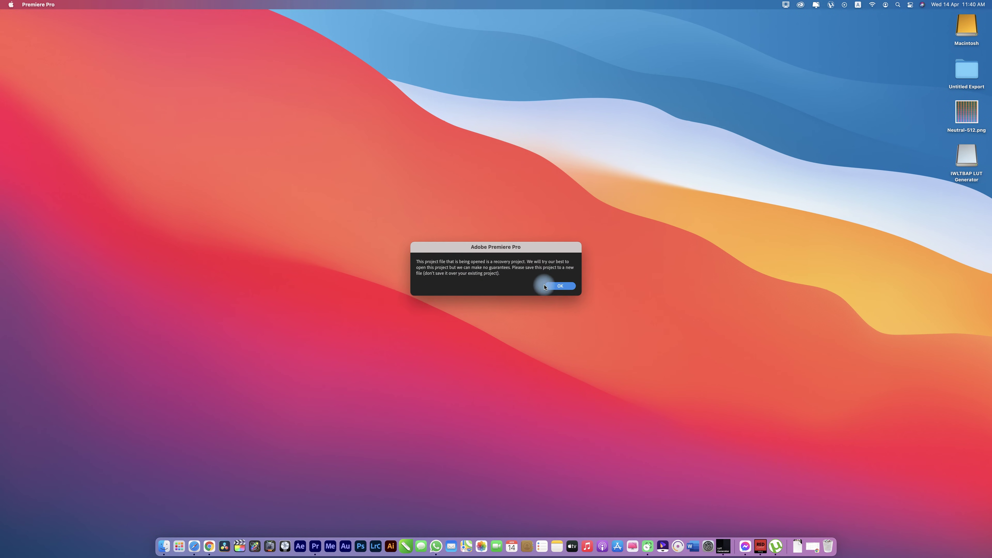
click(556, 286)
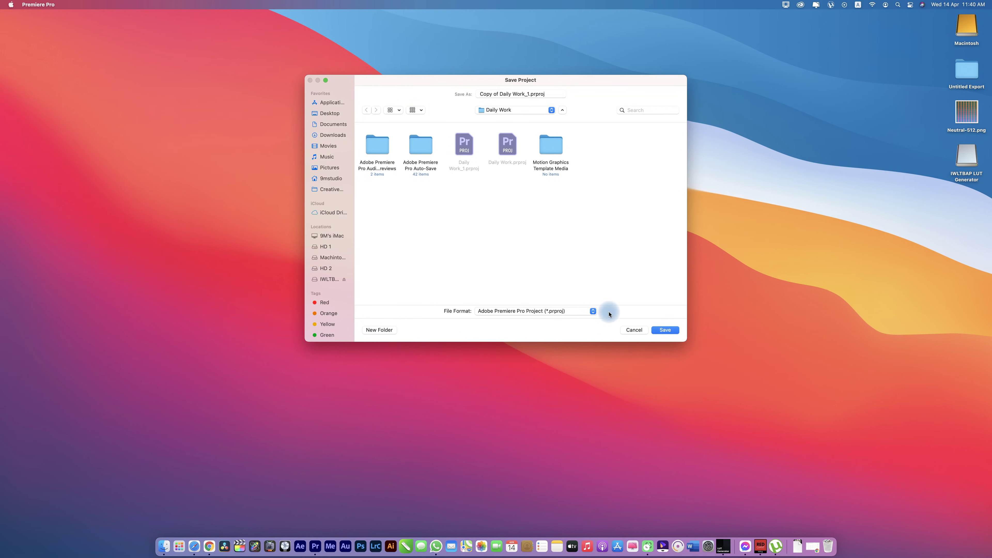
click(637, 330)
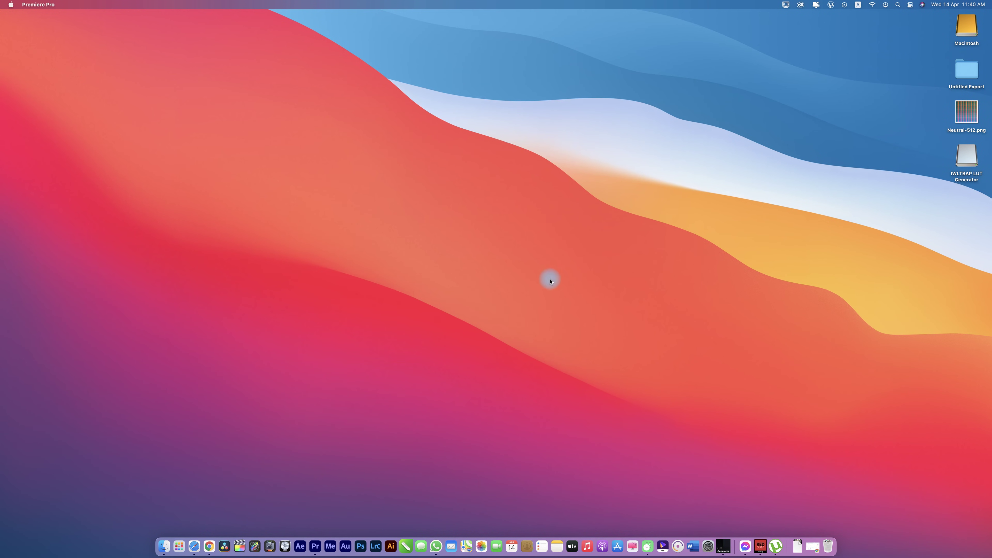
click(412, 300)
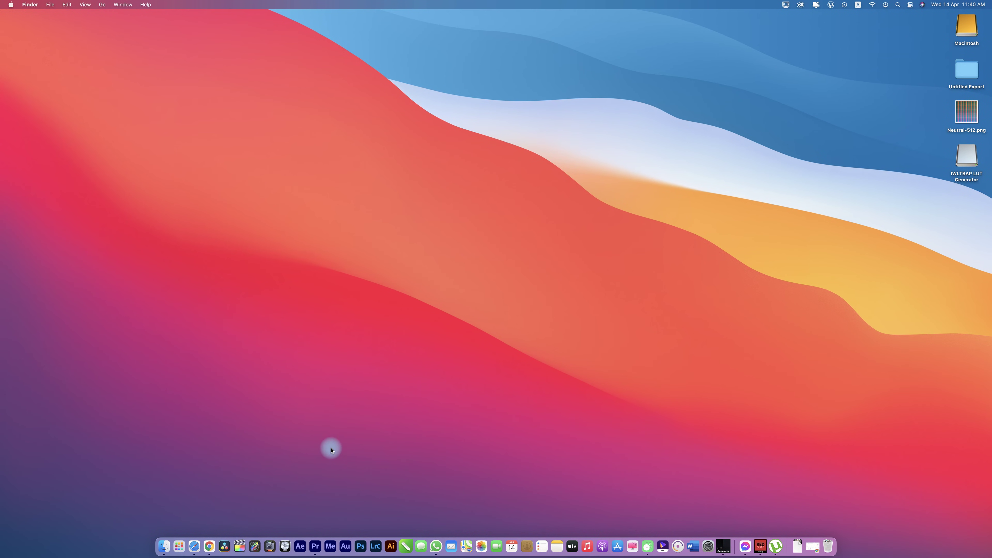
- Bring Premiere Pro forward so the recovered project's Speeches bin and timeline show
right_click(320, 417)
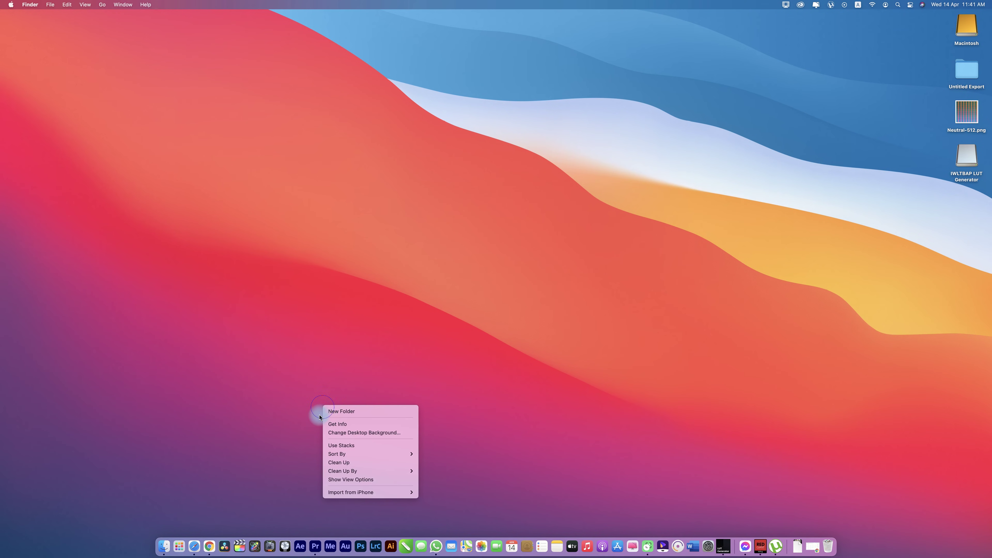
click(305, 424)
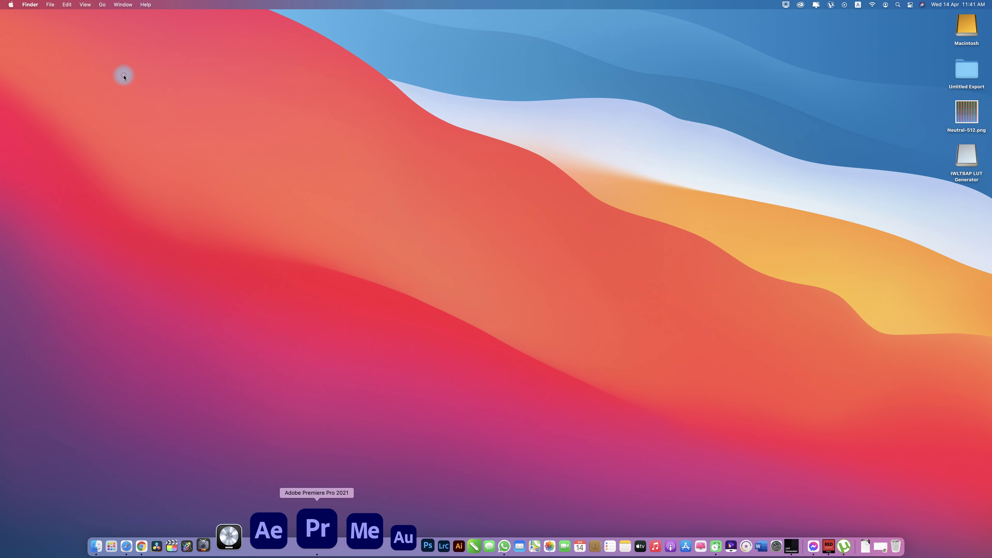
right_click(317, 528)
click(52, 5)
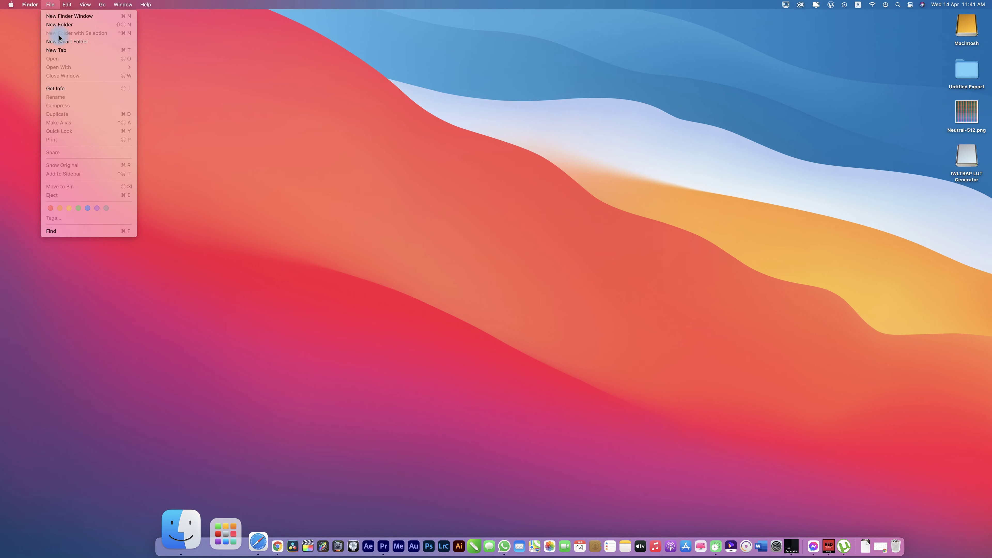
click(384, 278)
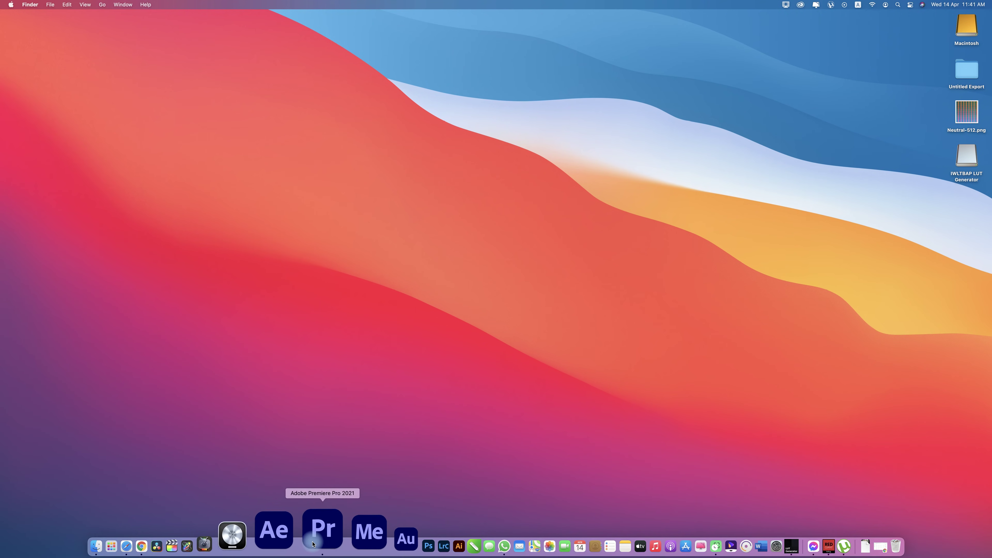
click(317, 528)
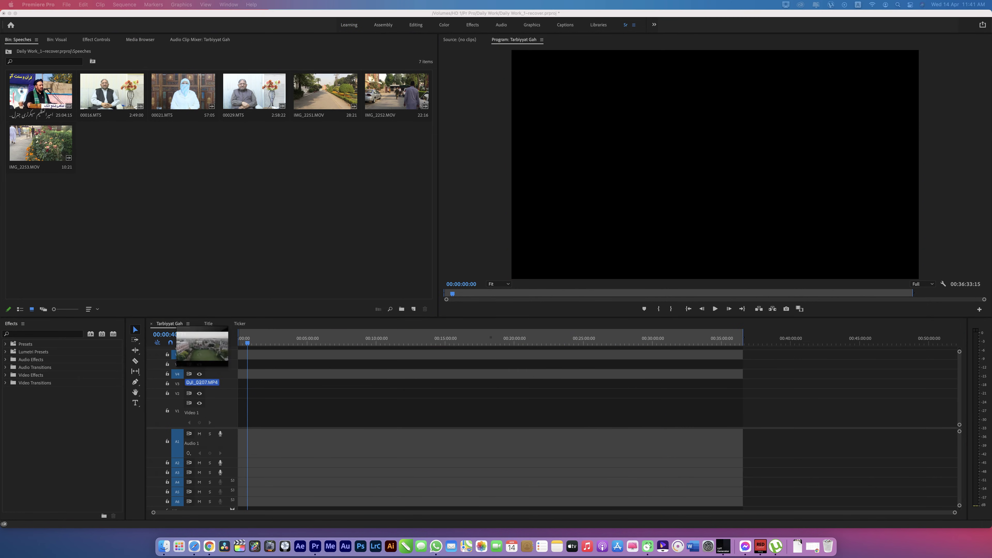
- Place DJI_0064 and DJI_0207 on V1, match the sequence settings to the clips, and zoom in
drag(133, 325, 122, 204)
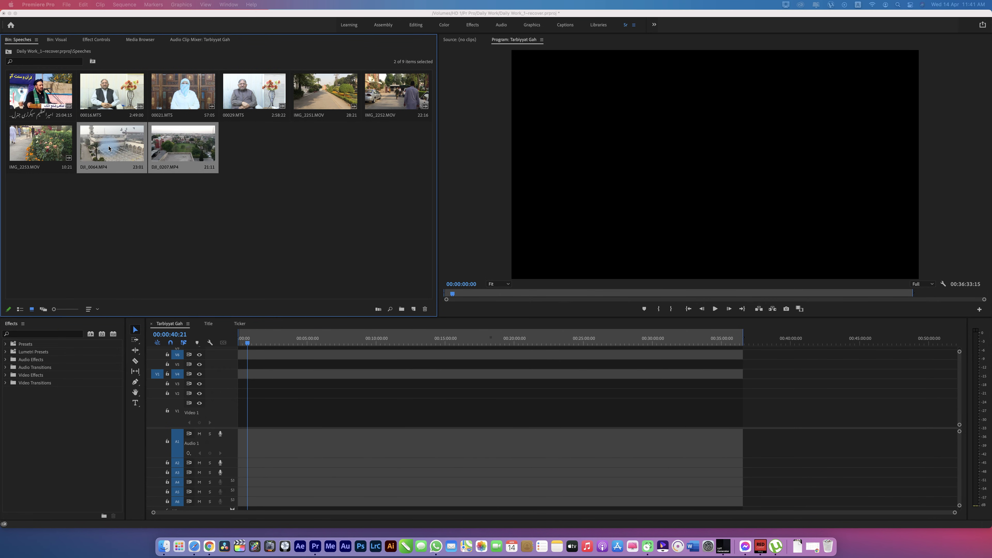
click(109, 148)
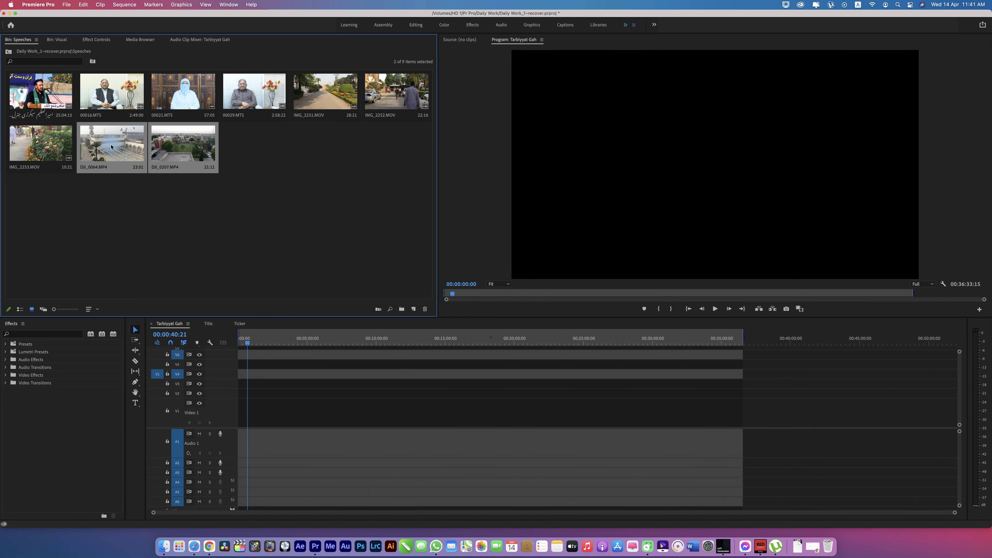
drag(111, 147, 234, 396)
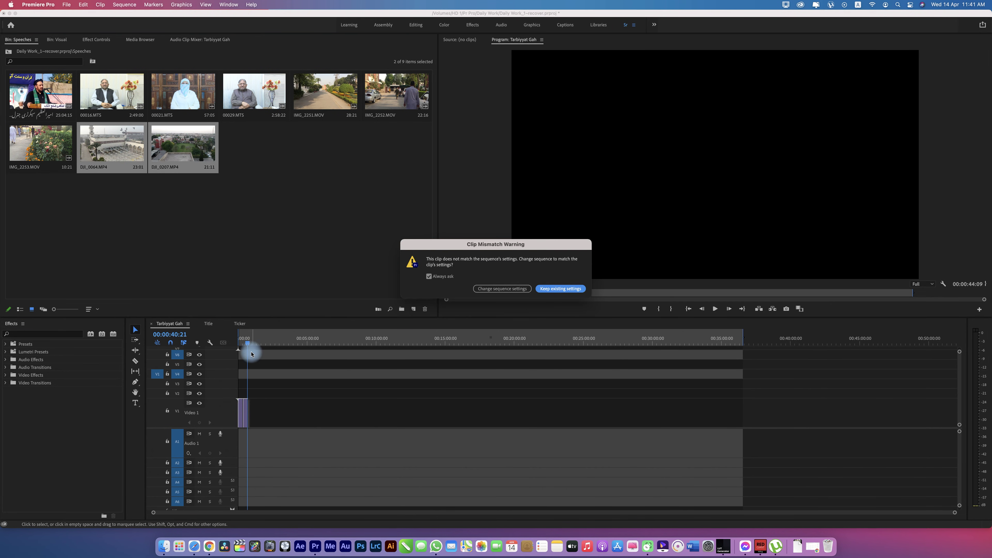
click(509, 291)
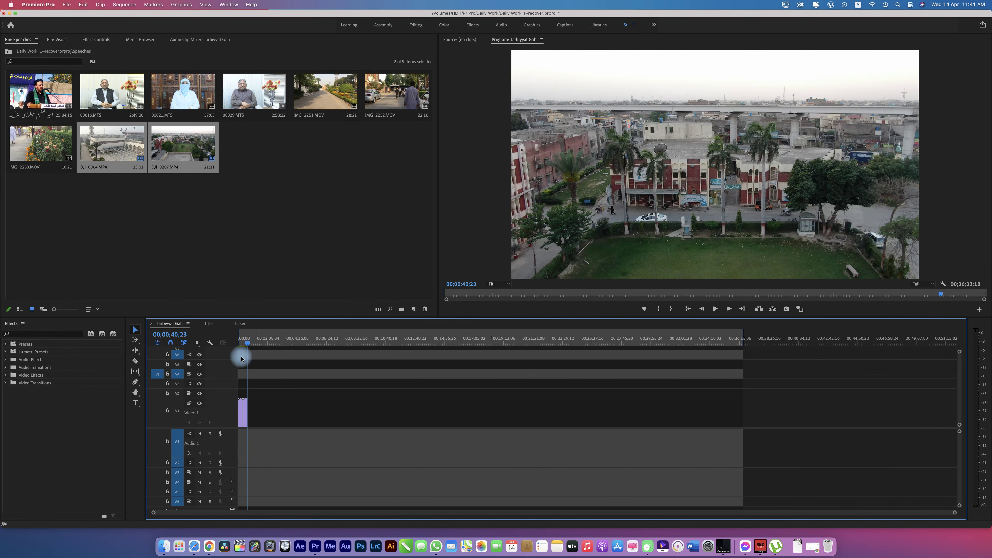
drag(248, 343, 230, 344)
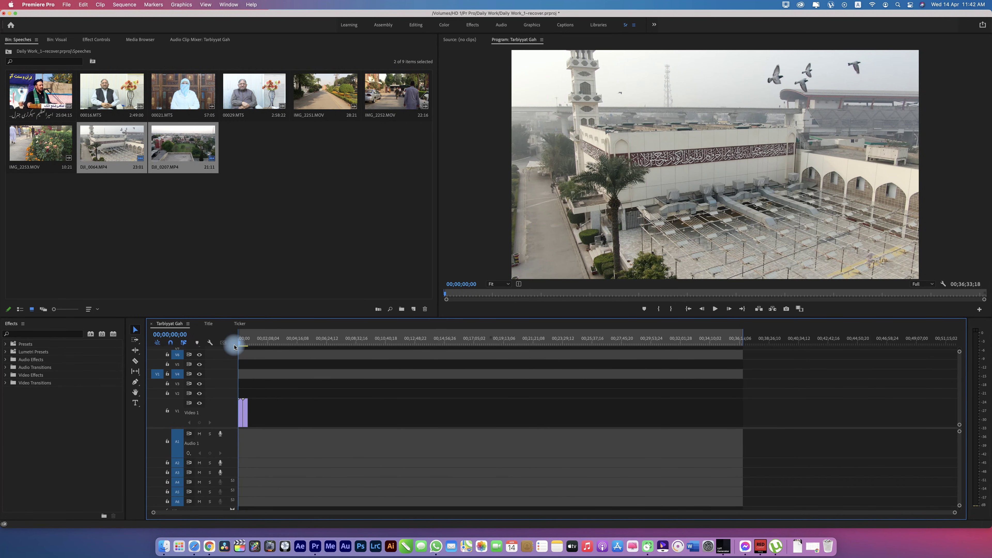
key(=)
key(=)
key(=)
key(=)
key(=)
click(67, 51)
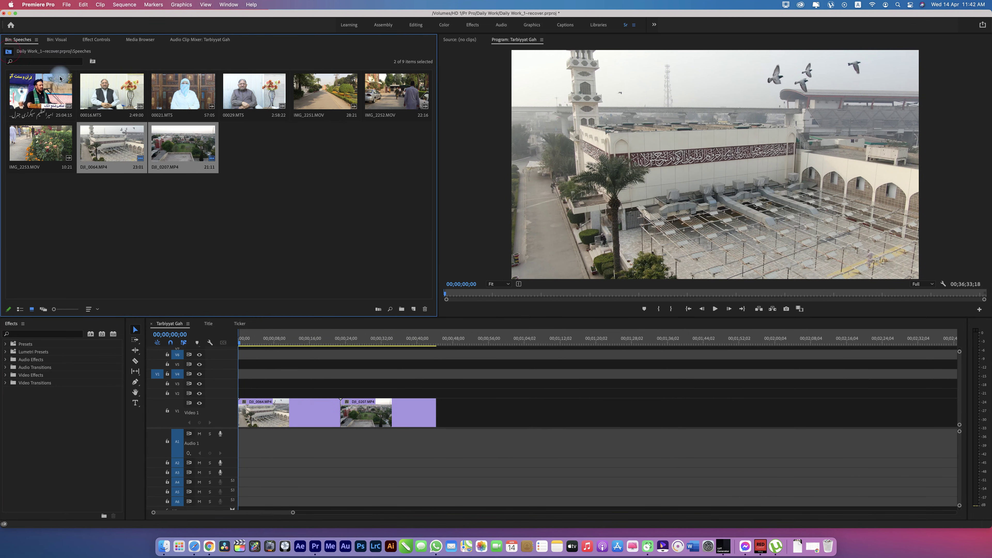
- Create a new Adjustment Layer in the Visual bin with default settings
click(272, 235)
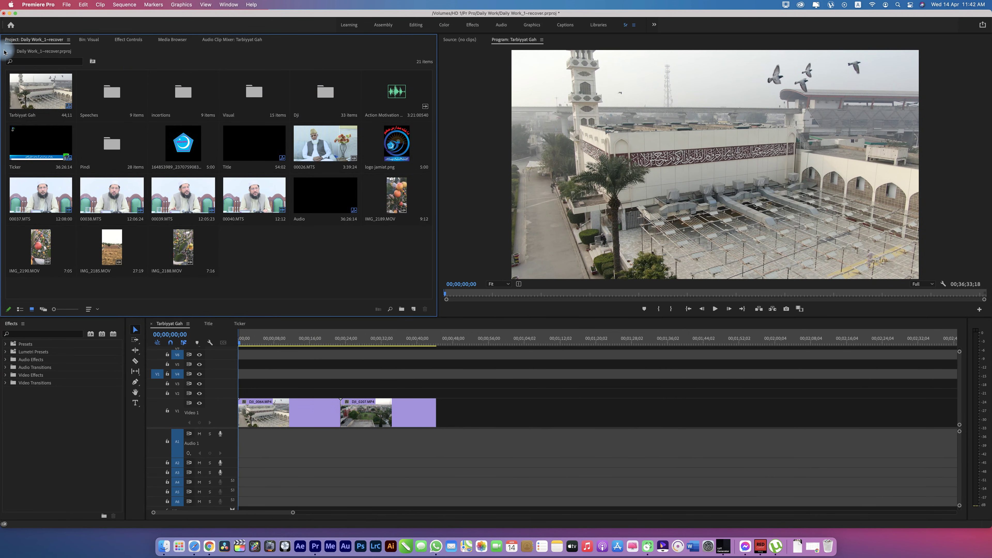
click(181, 98)
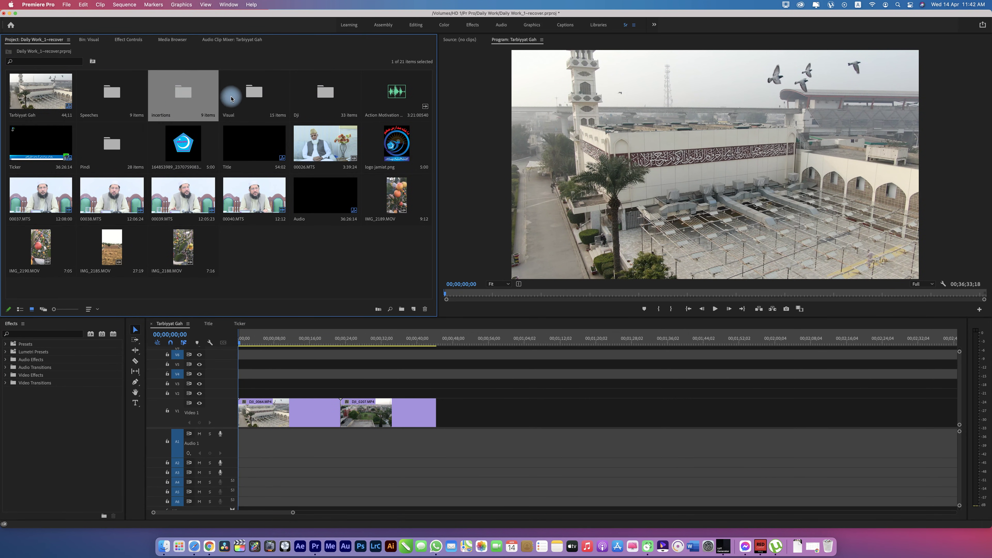
double_click(249, 96)
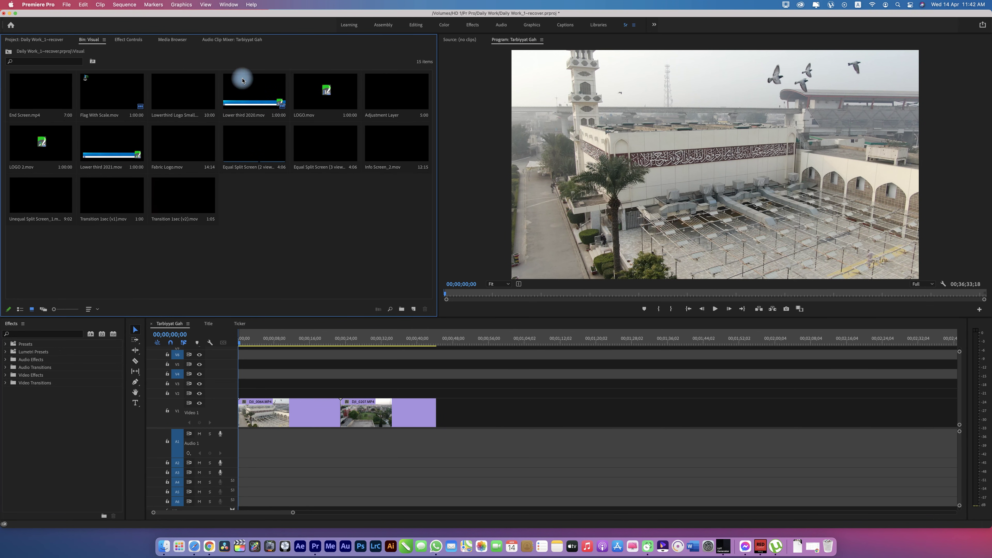
right_click(267, 198)
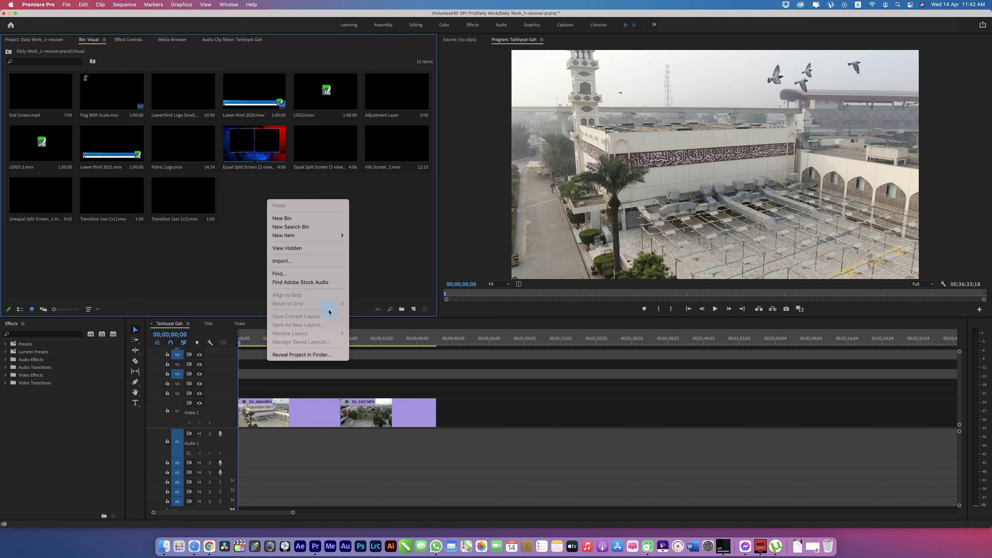
click(239, 266)
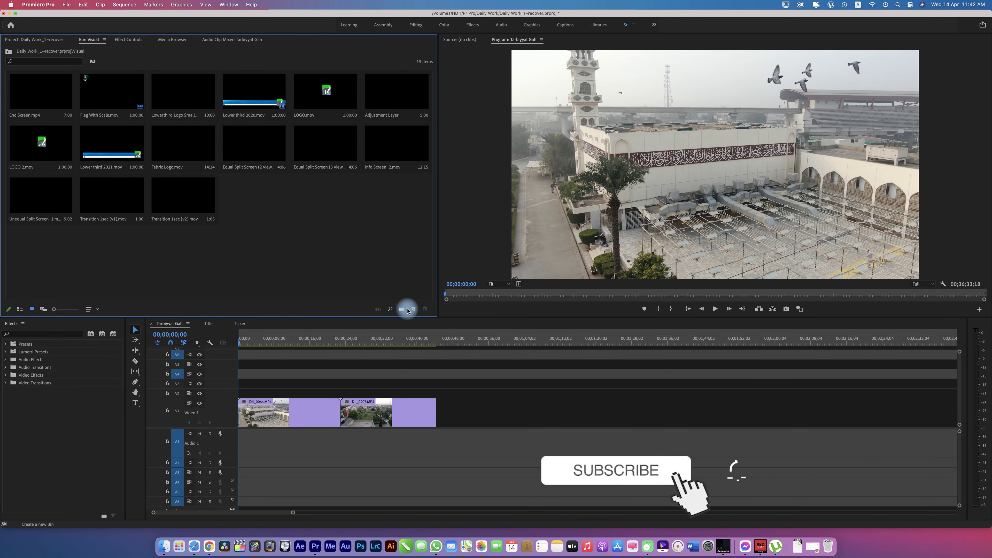
click(413, 310)
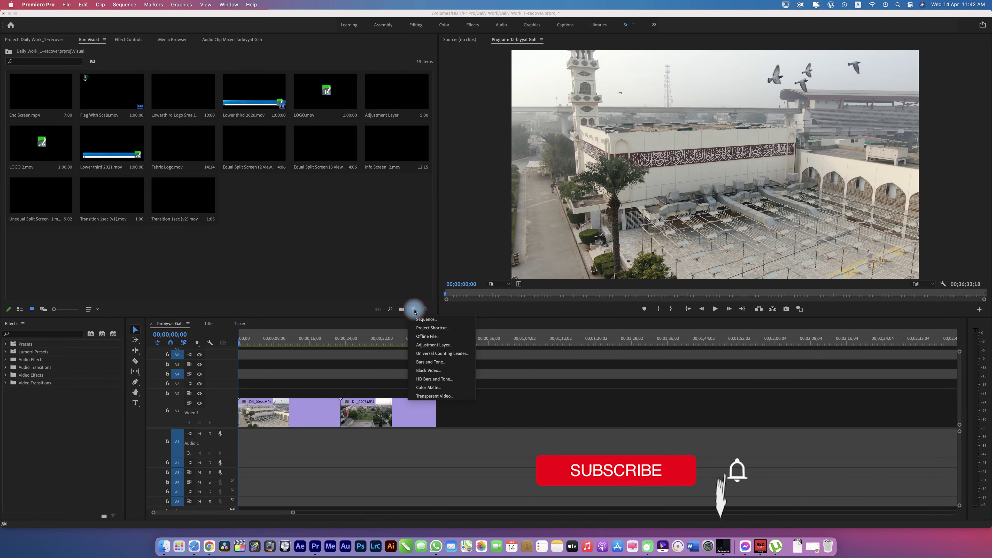
click(436, 345)
click(543, 301)
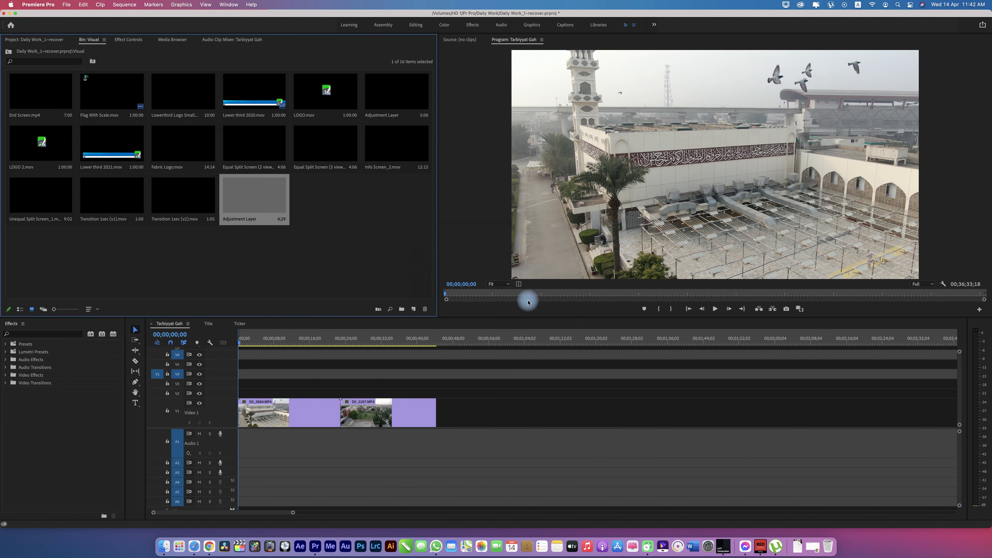
- Place the Adjustment Layer at the start of V2 and extend it over both drone clips
mouse_move(258, 195)
mouse_down()
mouse_move(235, 392)
mouse_move(295, 392)
mouse_up()
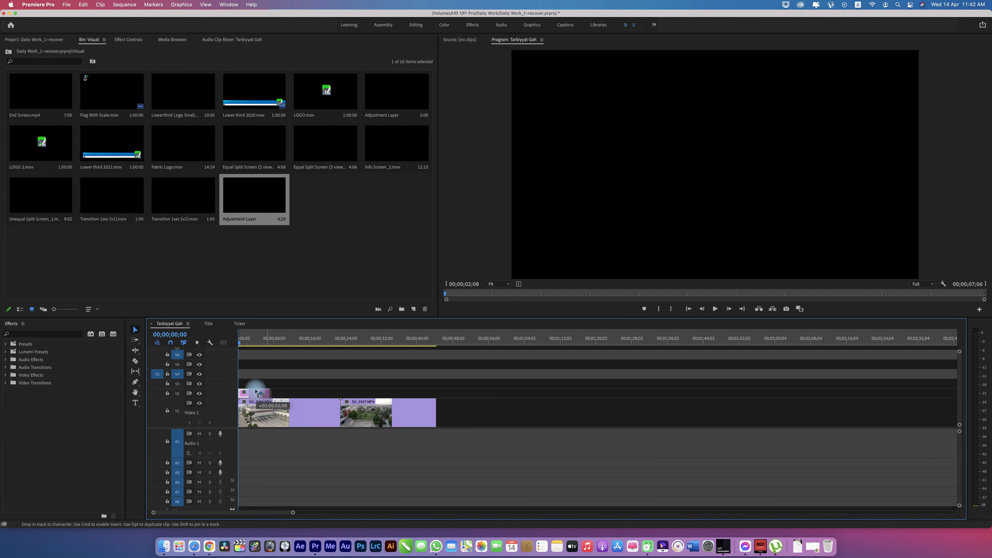
drag(295, 392, 257, 391)
drag(336, 390, 435, 393)
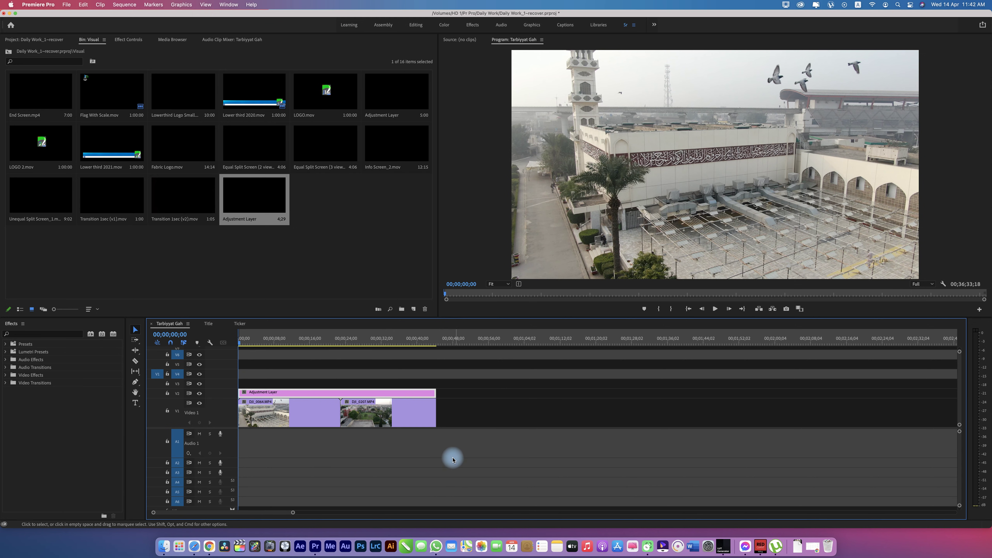
- Convert Desktop/Neutral-512.png into a CUBE LUT, confirm the success message, and close the generator
click(723, 546)
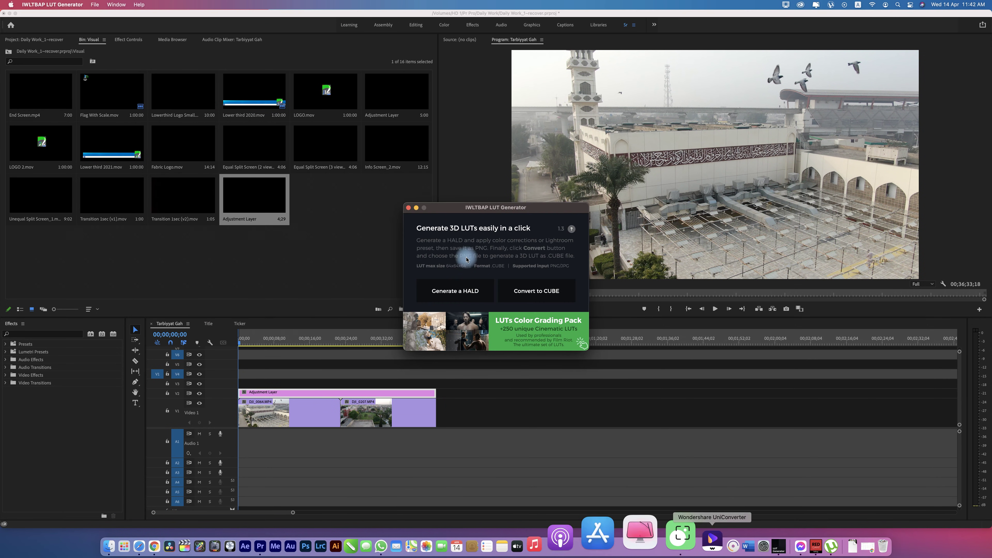
click(527, 294)
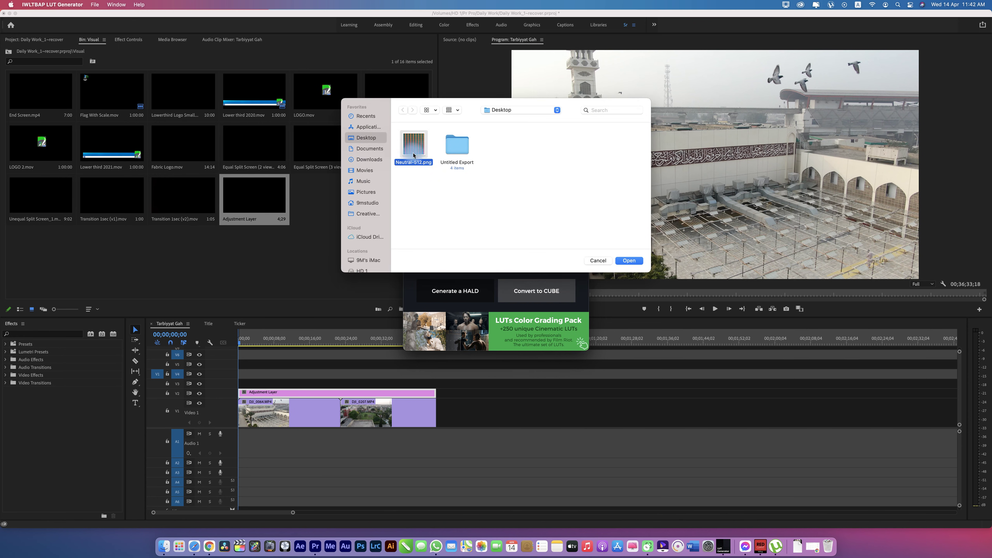
key(space)
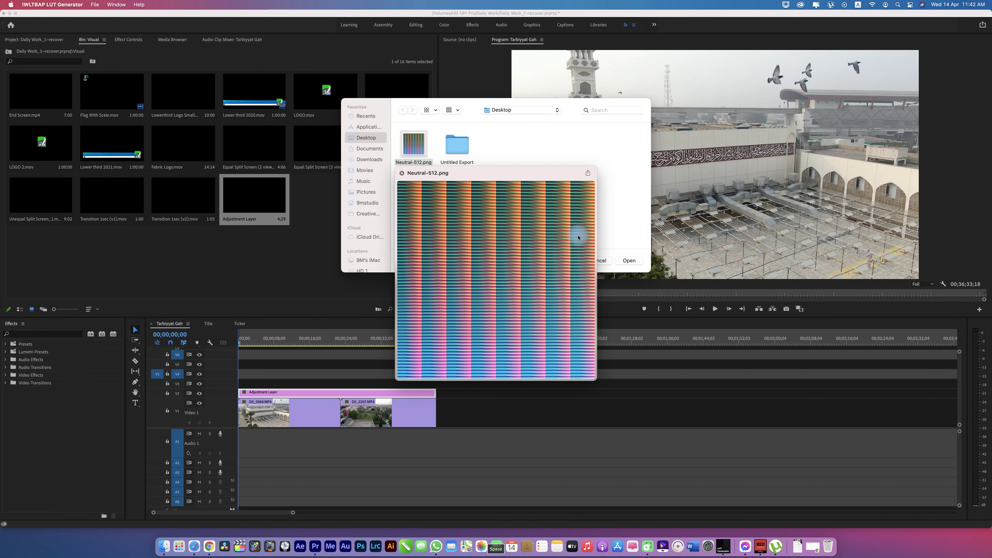
key(space)
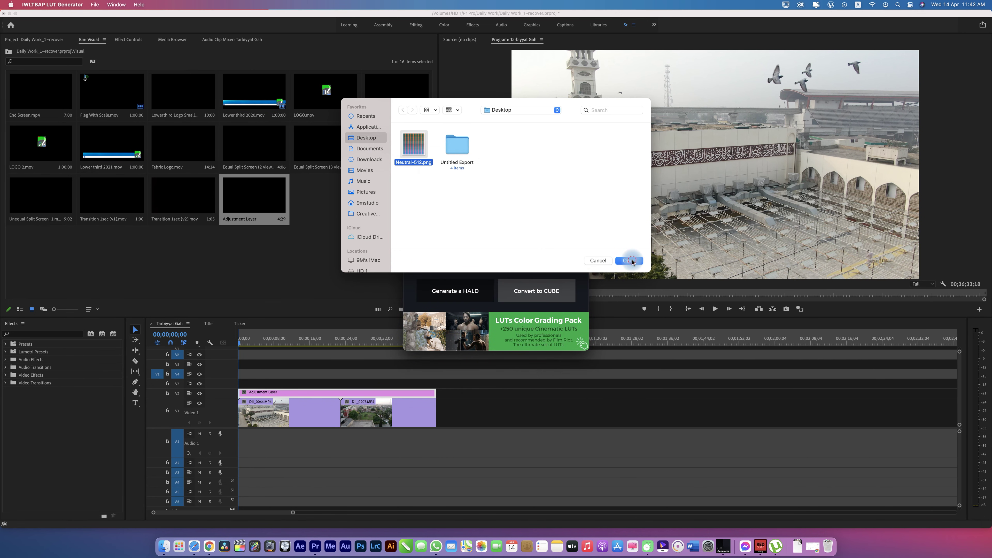
click(630, 260)
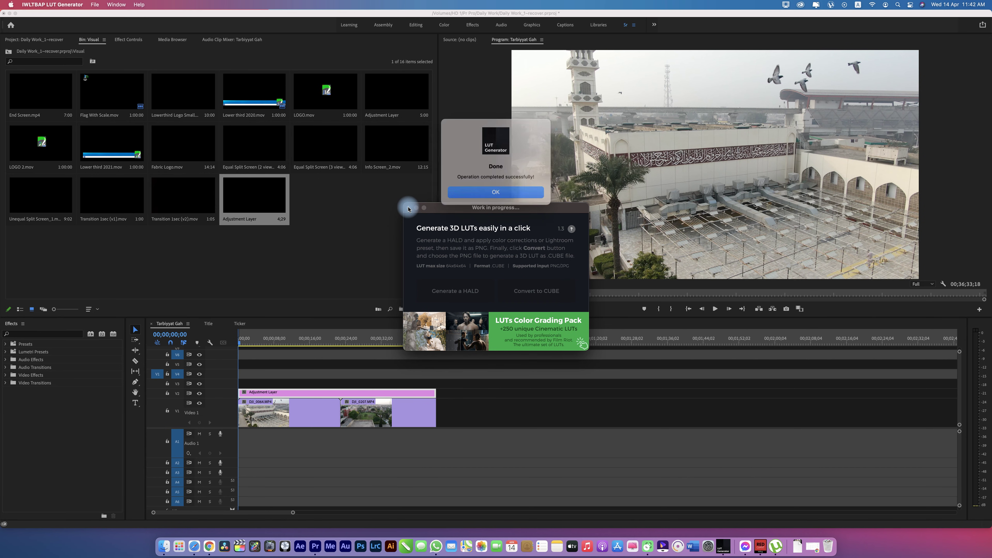
click(484, 191)
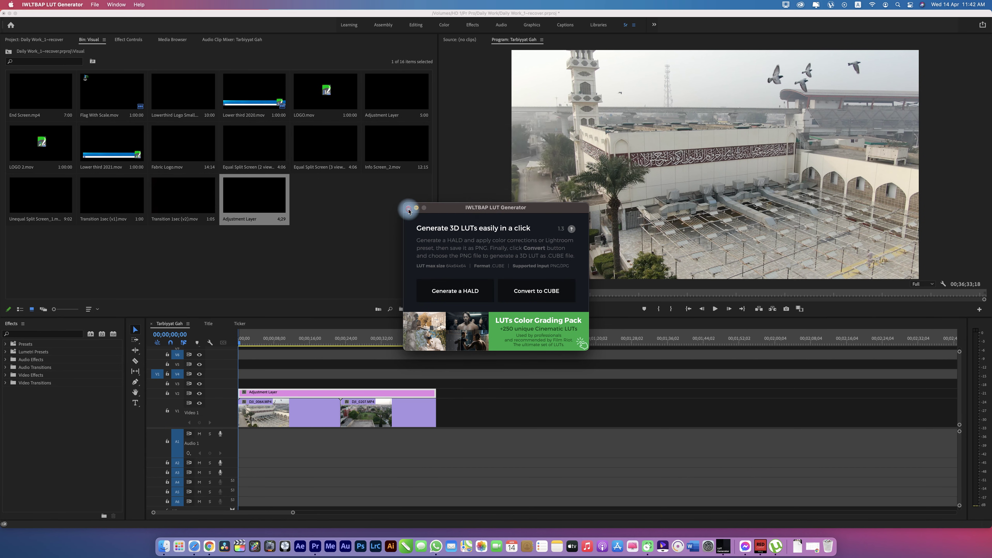
click(409, 211)
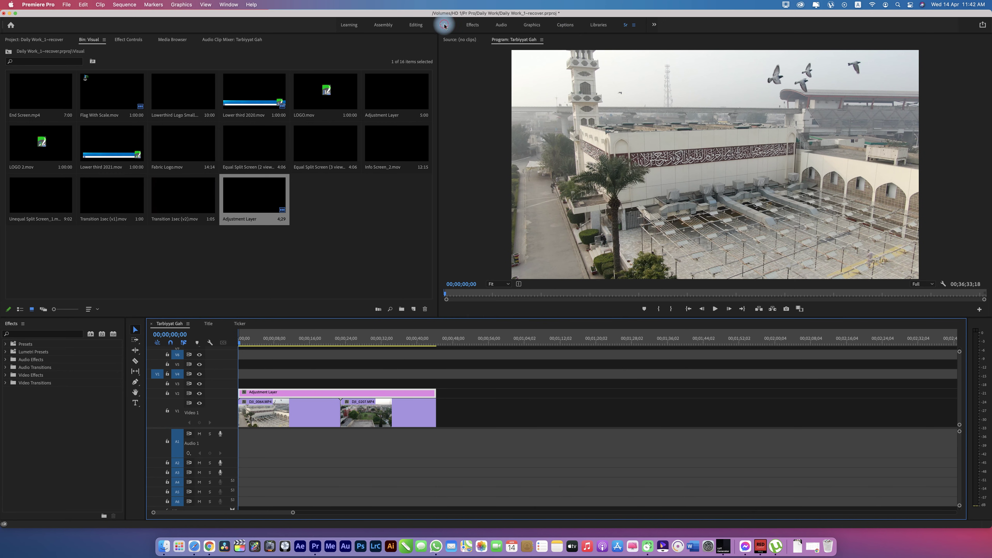
- In the Color workspace, set Lumetri's Input LUT to Desktop/Neutral-512.cube and skim the graded footage
click(445, 25)
click(876, 86)
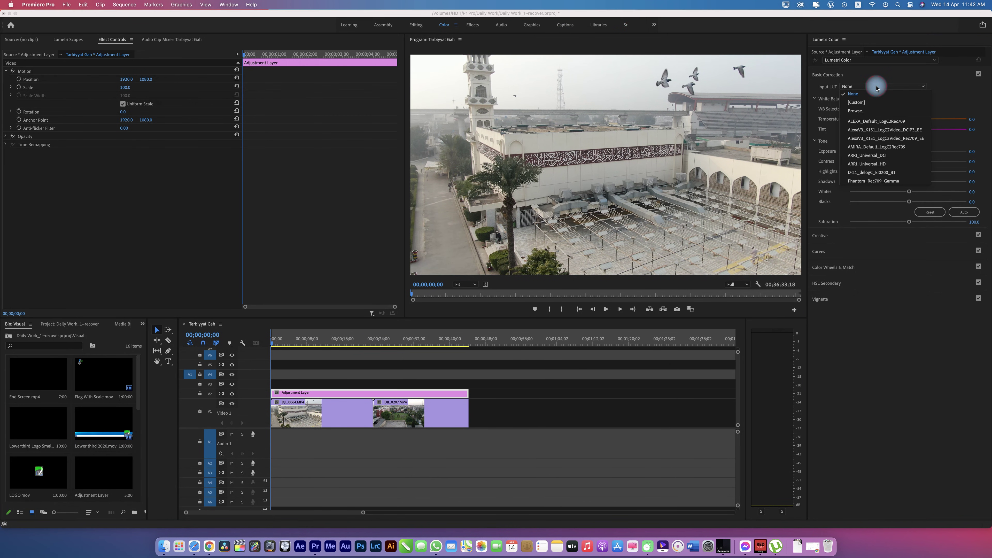
click(860, 111)
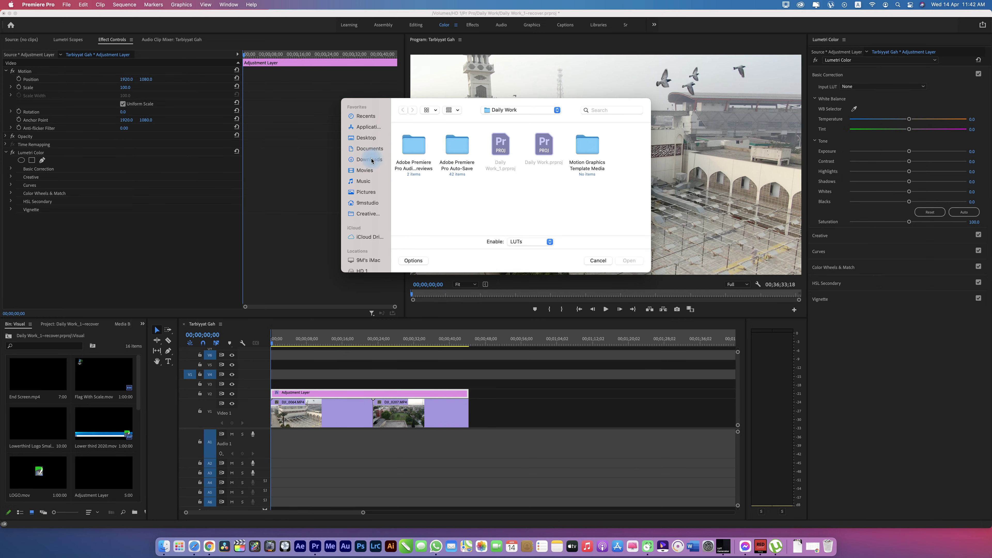
click(365, 136)
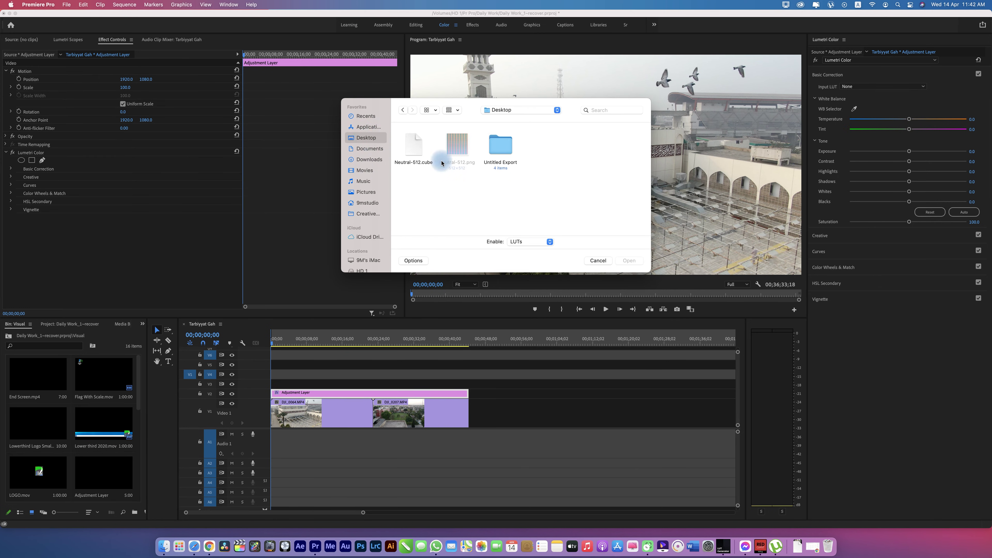
click(408, 156)
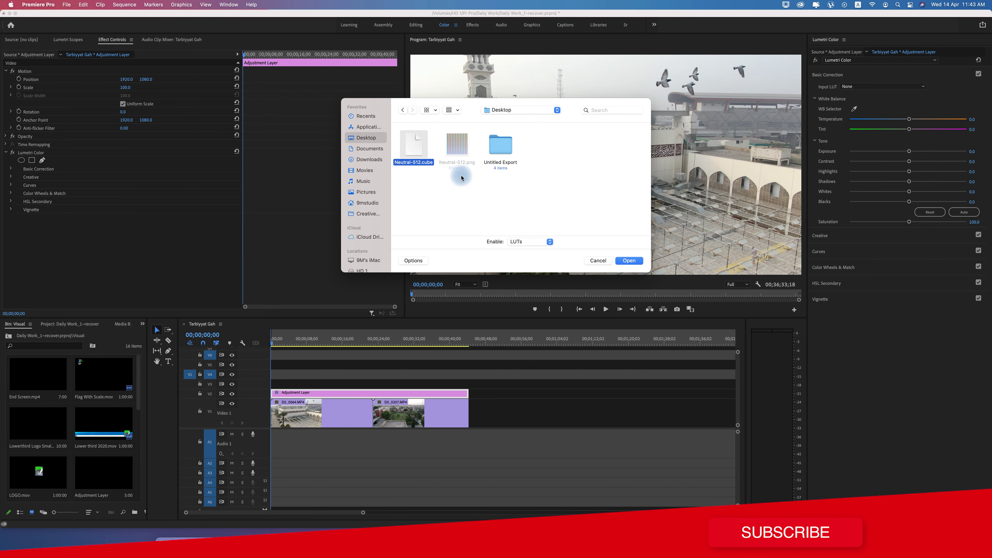
click(631, 262)
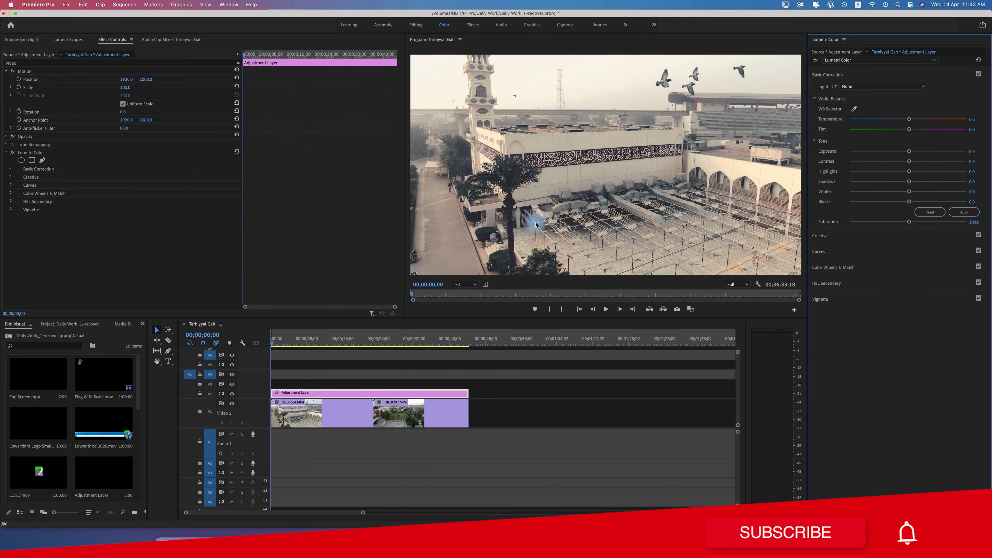
drag(277, 343, 409, 344)
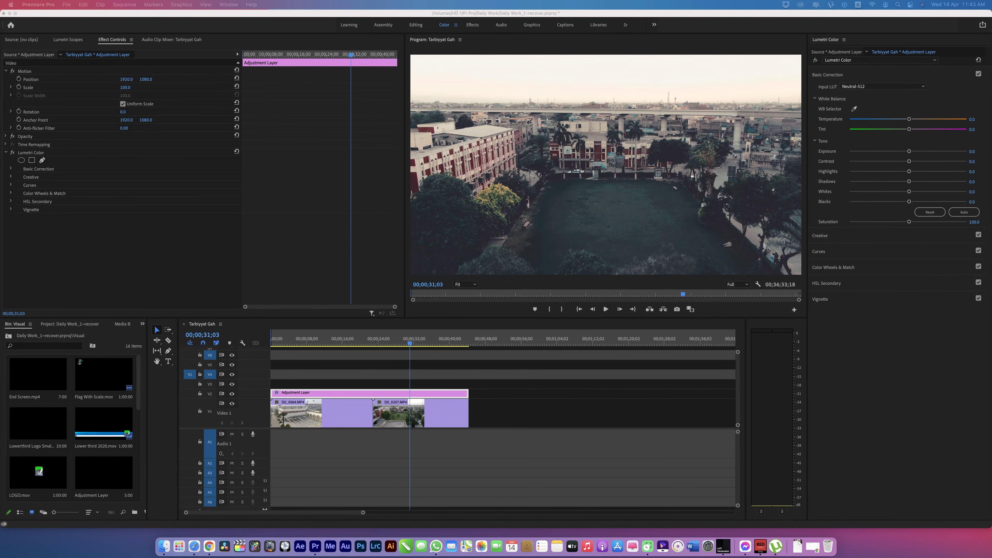
- Add DJI_0195 after the existing clips on V1 and play back the graded result
mouse_move(203, 359)
mouse_down()
mouse_move(475, 415)
mouse_move(473, 392)
mouse_move(542, 393)
mouse_up()
click(477, 344)
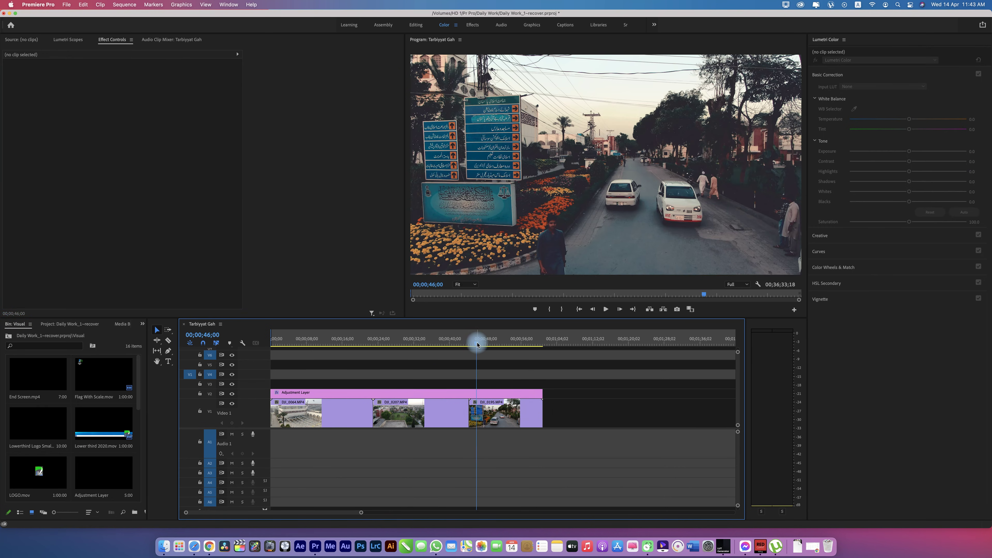
key(space)
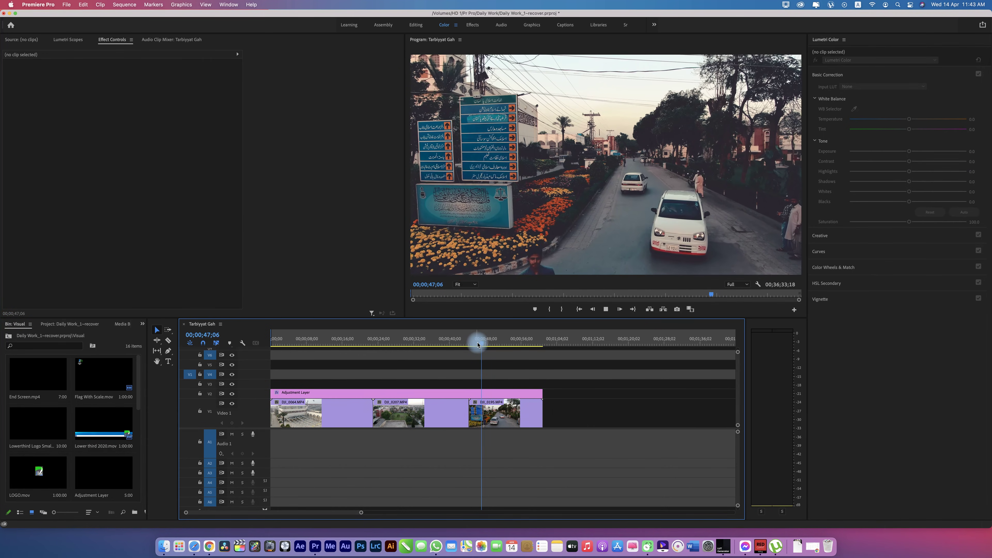
mouse_move(481, 344)
mouse_down()
mouse_move(527, 350)
mouse_move(317, 348)
mouse_move(361, 348)
mouse_up()
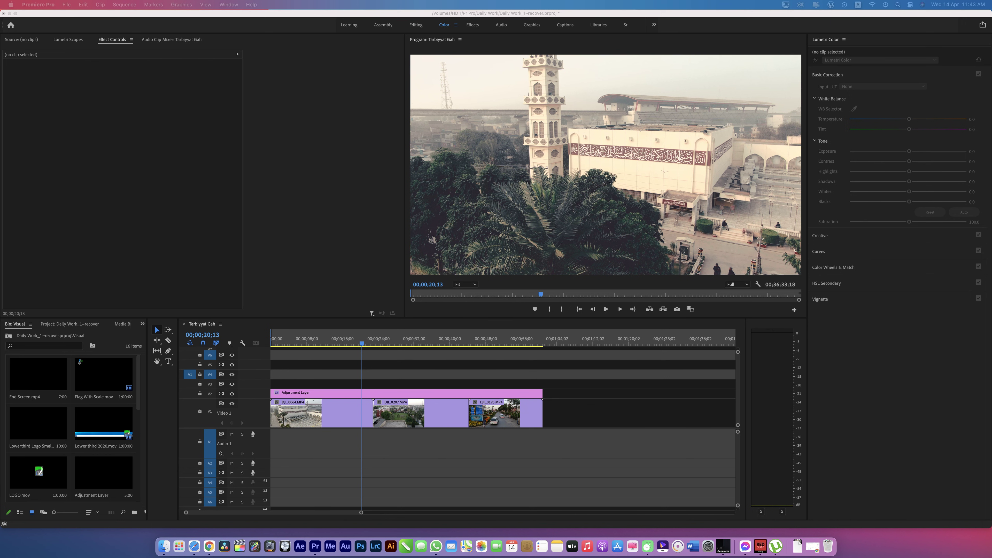
- Add DJI_0212 to the end of V1, skim it, then close the project without saving
mouse_move(8, 334)
mouse_down()
mouse_move(567, 420)
mouse_move(551, 417)
mouse_move(657, 402)
mouse_up()
click(551, 343)
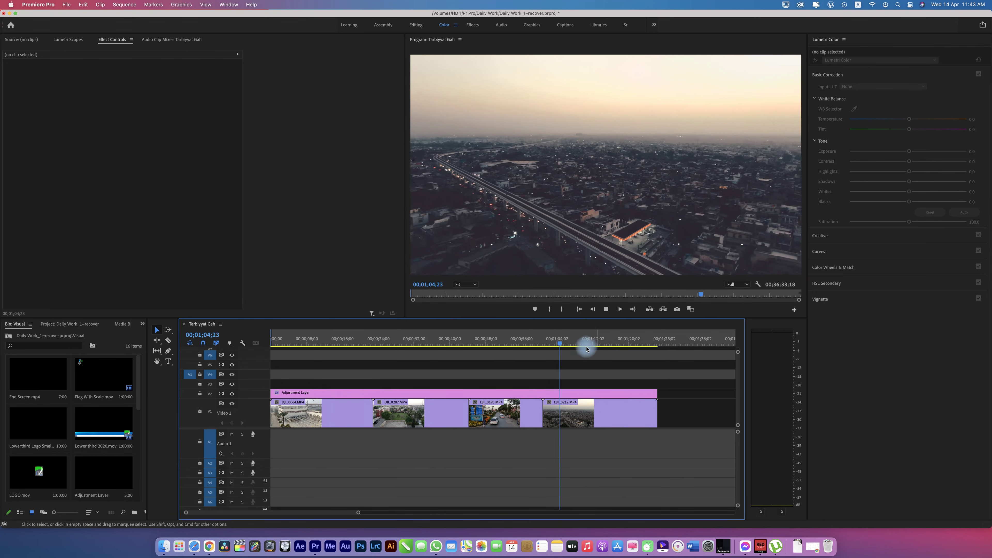
mouse_move(567, 346)
mouse_down()
mouse_move(644, 351)
mouse_move(629, 351)
mouse_up()
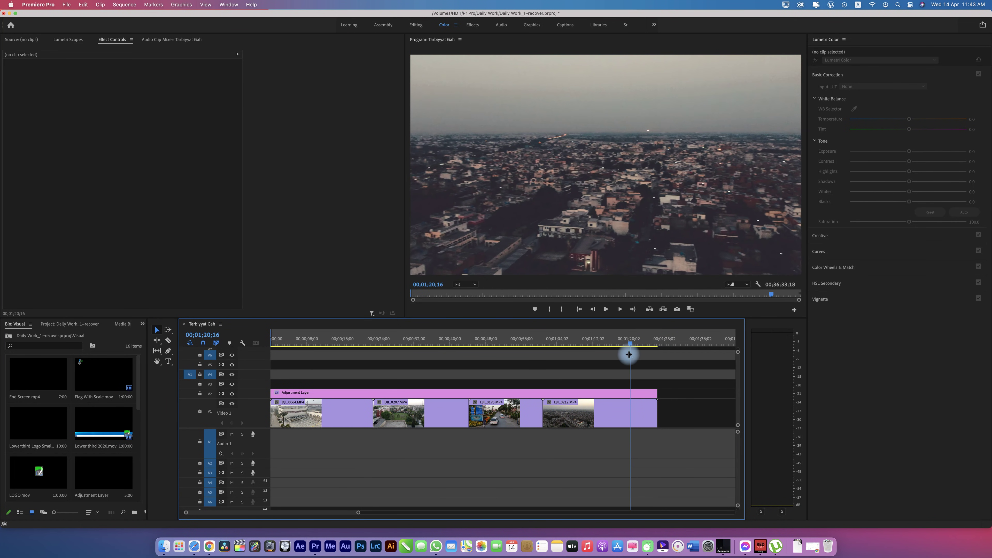
click(4, 14)
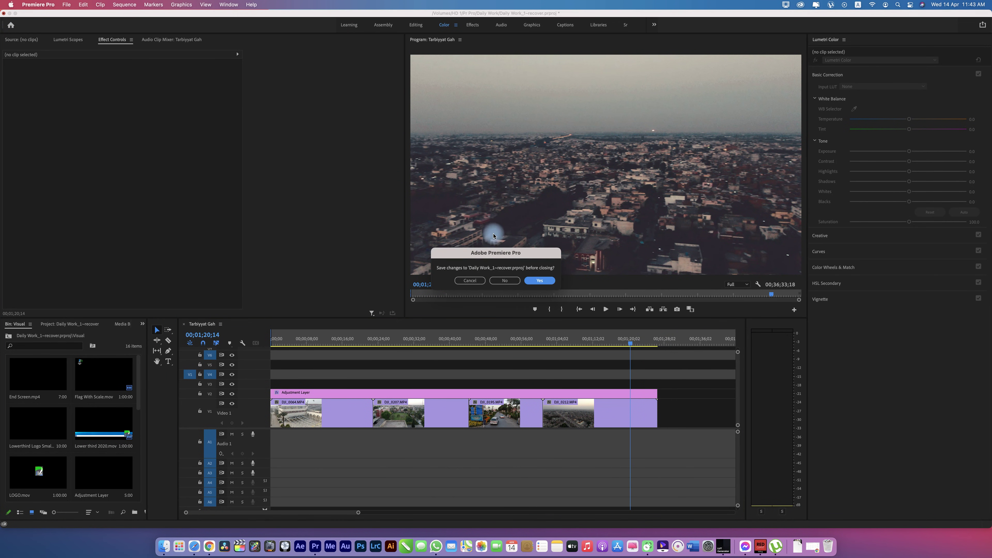
click(503, 281)
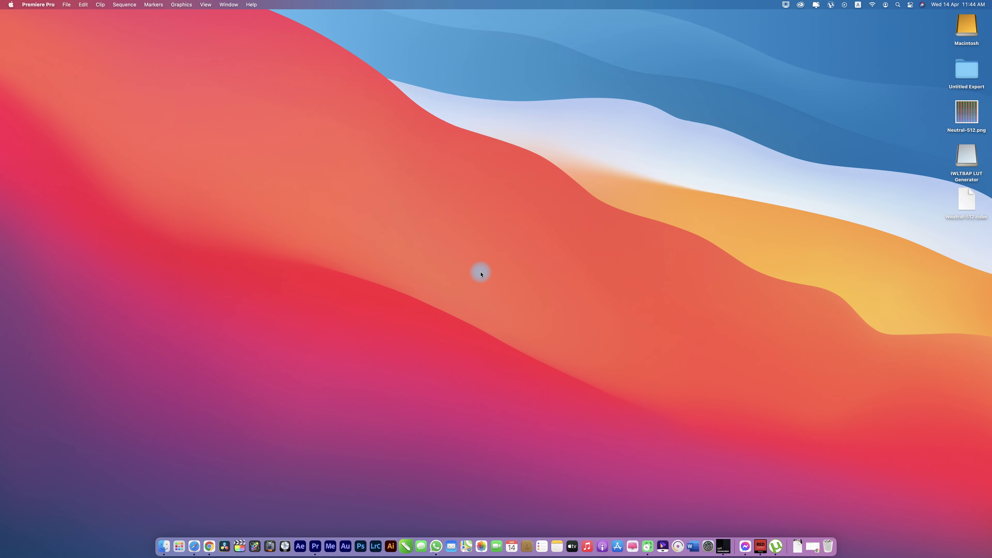